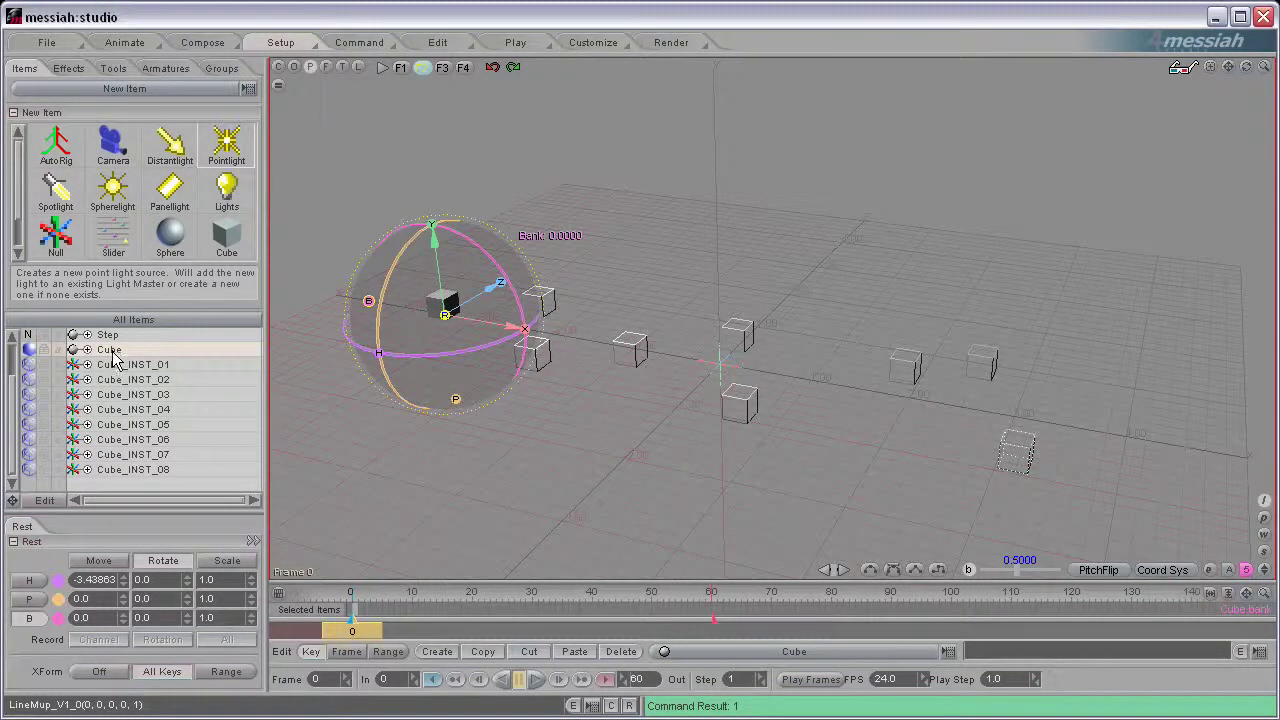
Align the Z positions of Cube and its eight instances by running LineMup_V1_0(0, 0, 0, 0, 1) on them
{"action": "left_click", "coordinate": [135, 470], "text": "shift"}
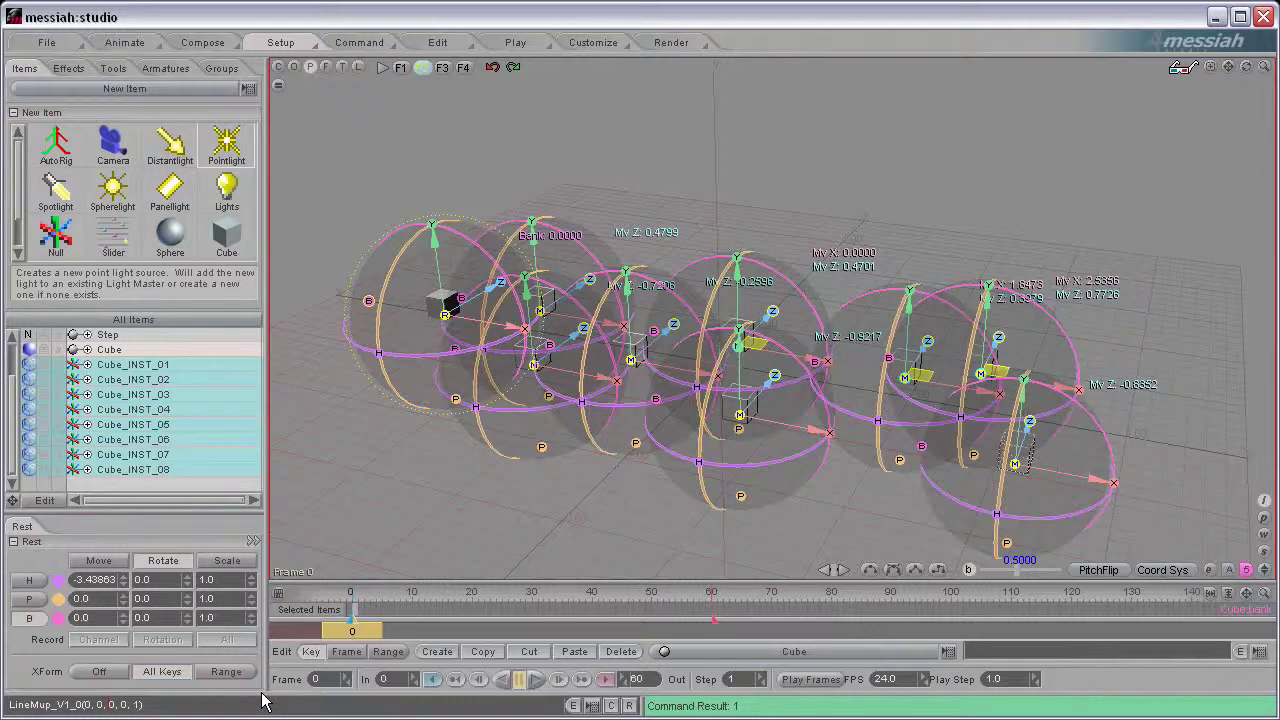
{"action": "key", "text": "shift+Right"}
{"action": "key", "text": "shift+Right"}
{"action": "key", "text": "shift+Right"}
{"action": "key", "text": "shift+Right"}
{"action": "key", "text": "shift+Right"}
{"action": "key", "text": "shift+Right"}
{"action": "key", "text": "shift+Right"}
{"action": "type", "text": ")"}
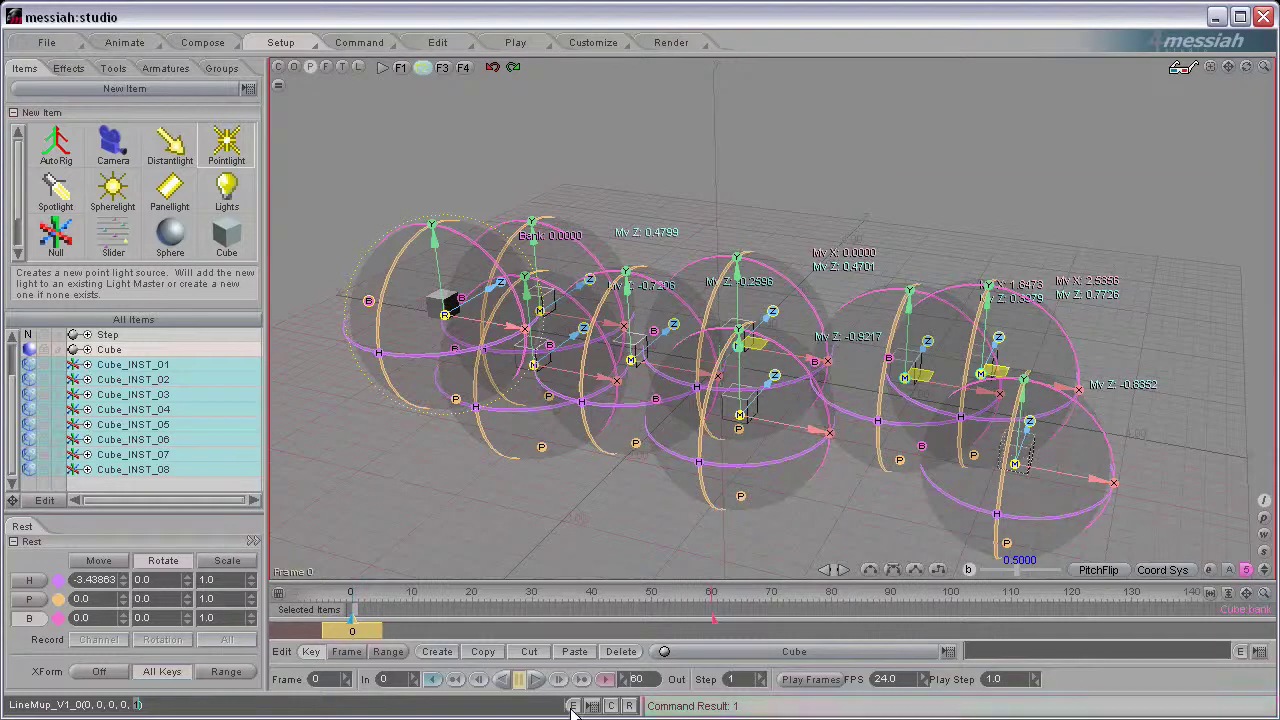
{"action": "type", "text": "1"}
{"action": "key", "text": "Return"}
{"action": "left_click", "coordinate": [132, 337]}
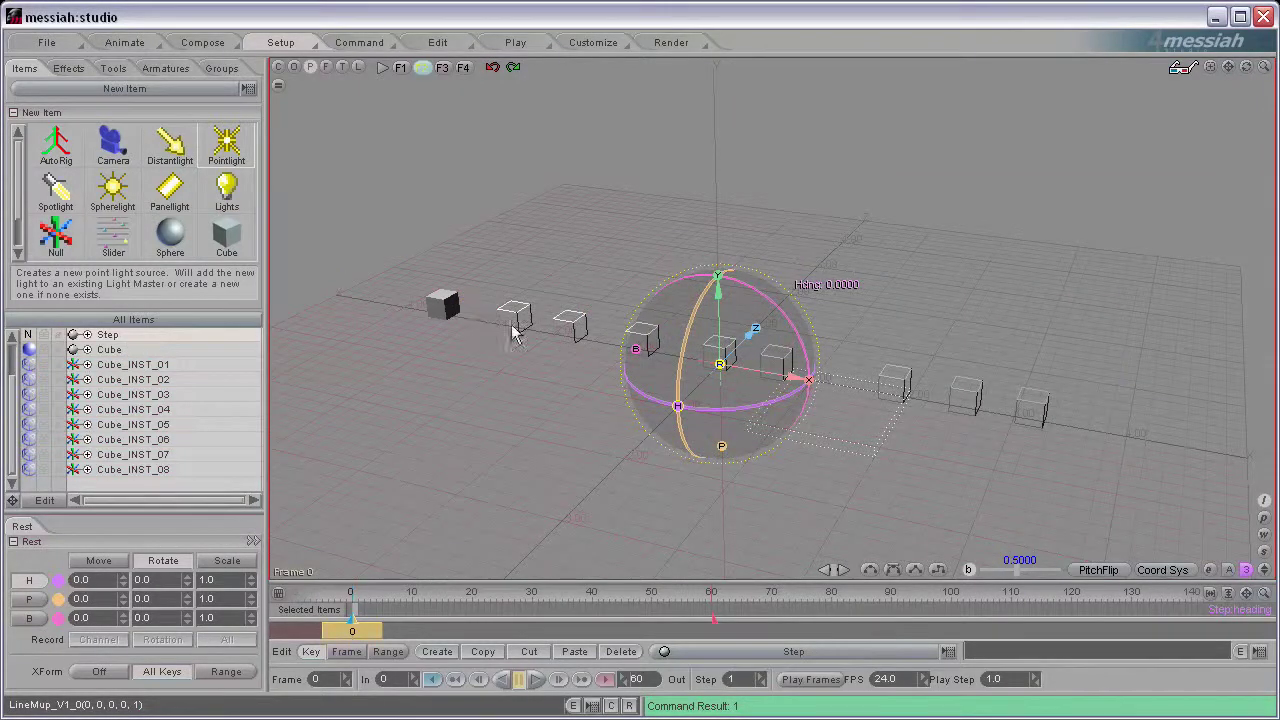
Set the heading rotation of the original Cube to 45
{"action": "left_click", "coordinate": [176, 349]}
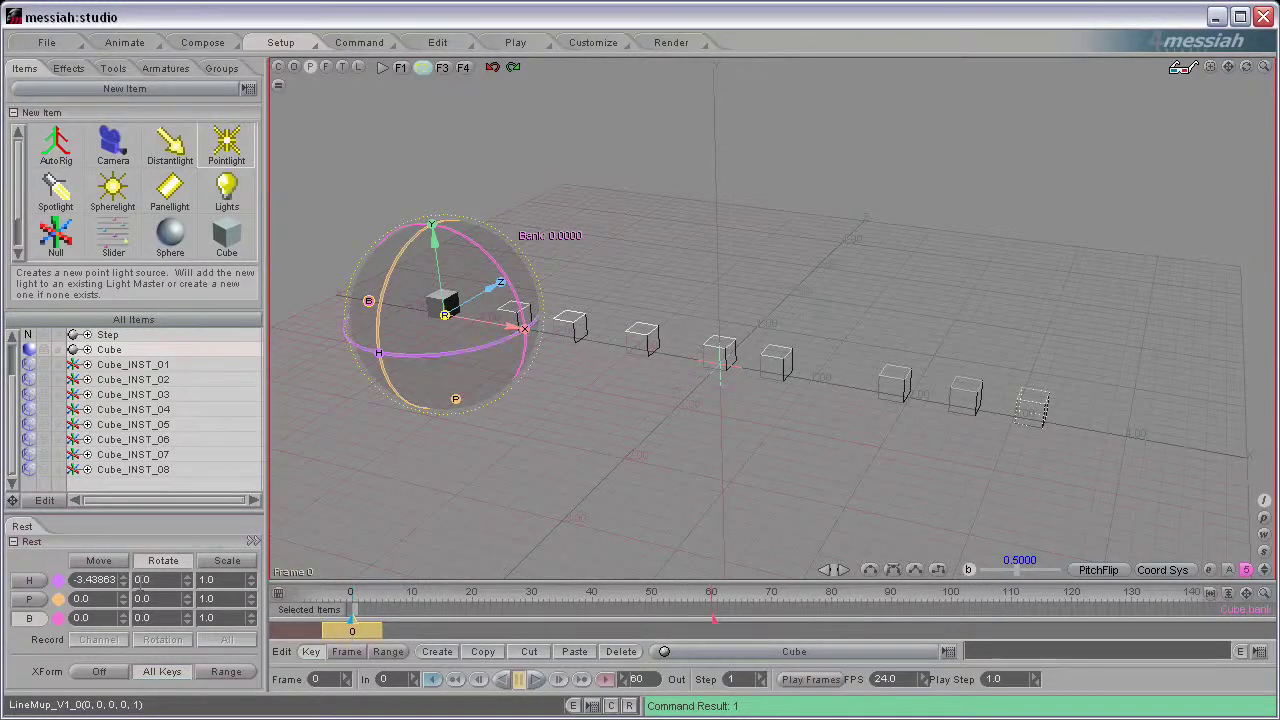
{"action": "type", "text": "45"}
{"action": "key", "text": "Return"}
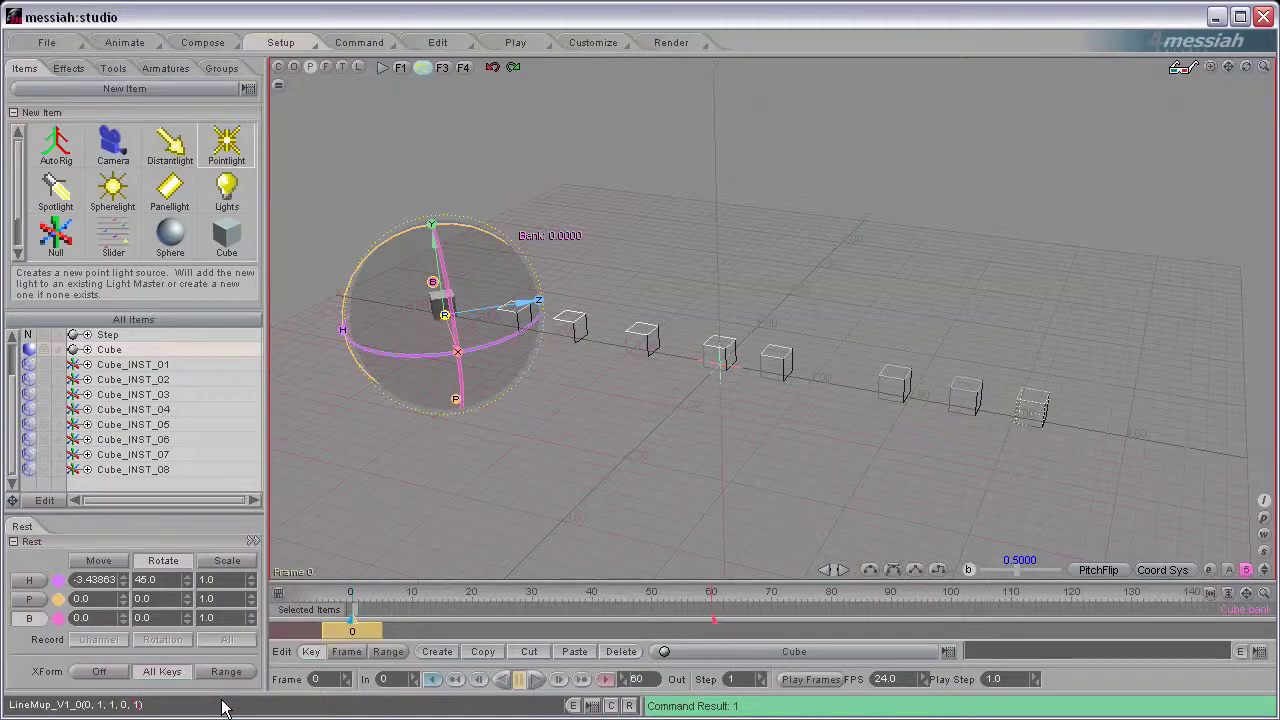
Match the eight instances to Cube's heading by running LineMup_V1_0(0, 1, 1, 0, 0) on Cube and all instances
{"action": "type", "text": "0"}
{"action": "left_click", "coordinate": [137, 472], "text": "shift"}
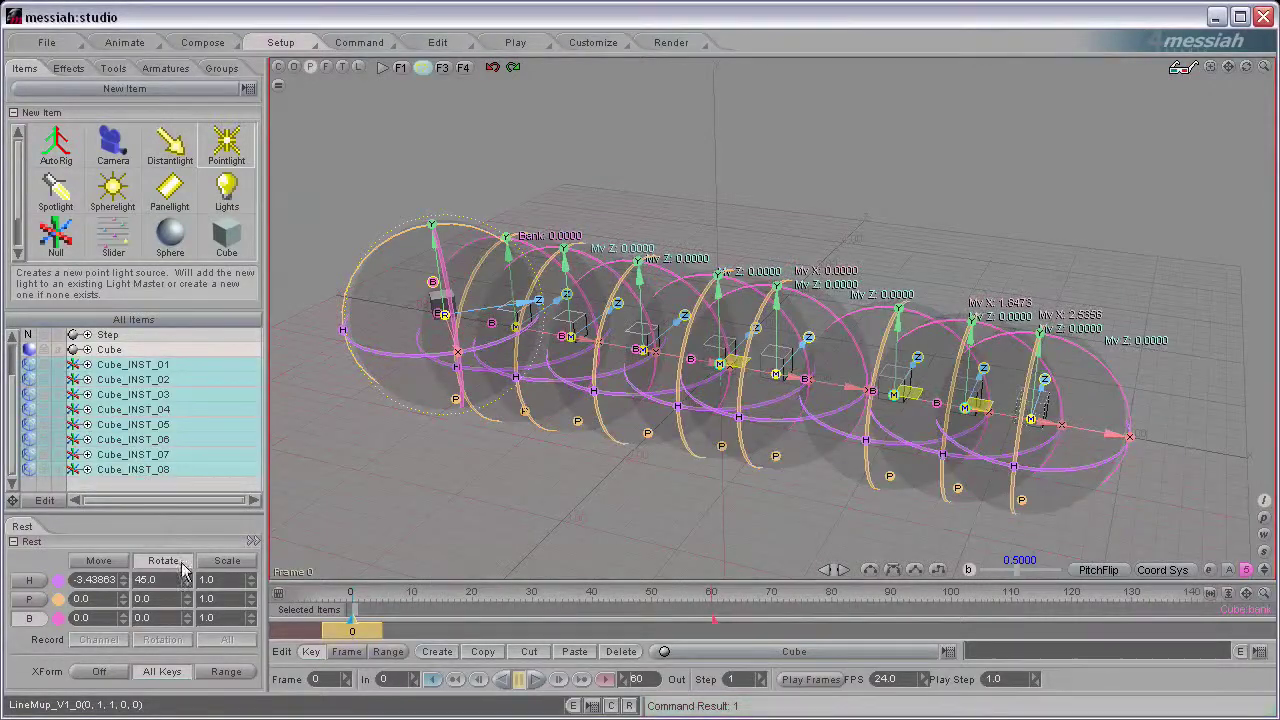
{"action": "left_click", "coordinate": [573, 706]}
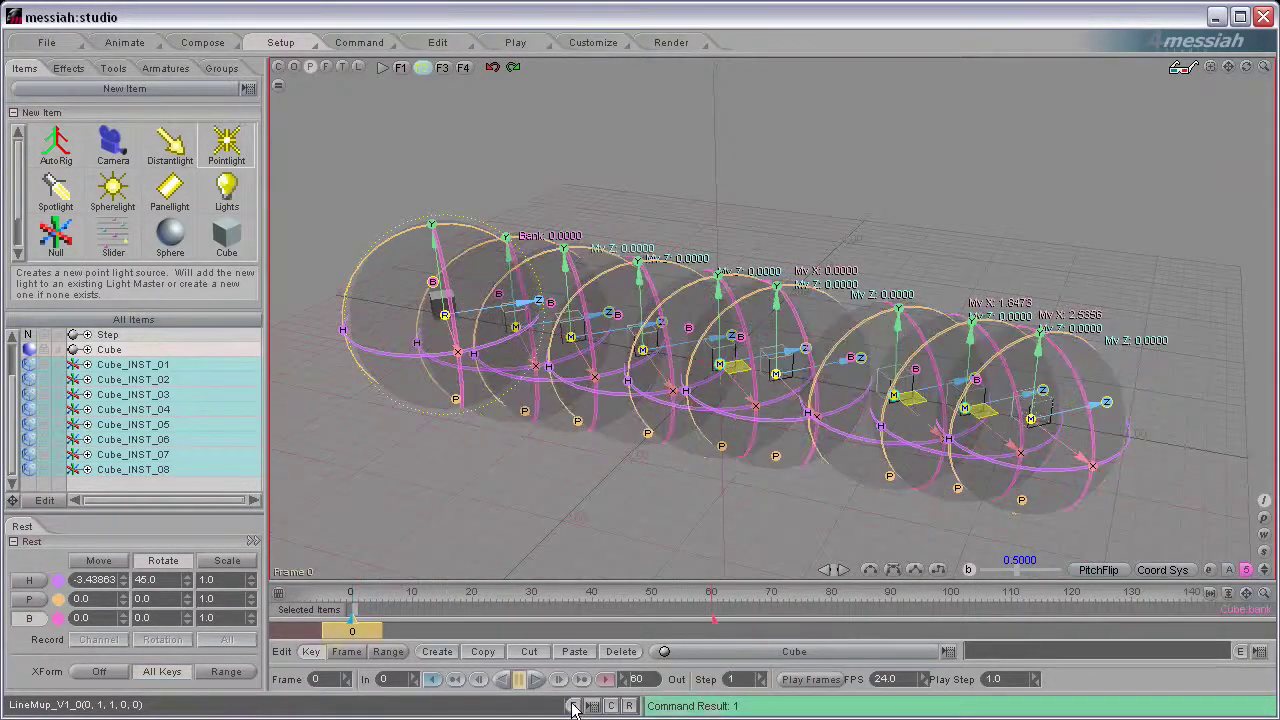
{"action": "left_click", "coordinate": [109, 350]}
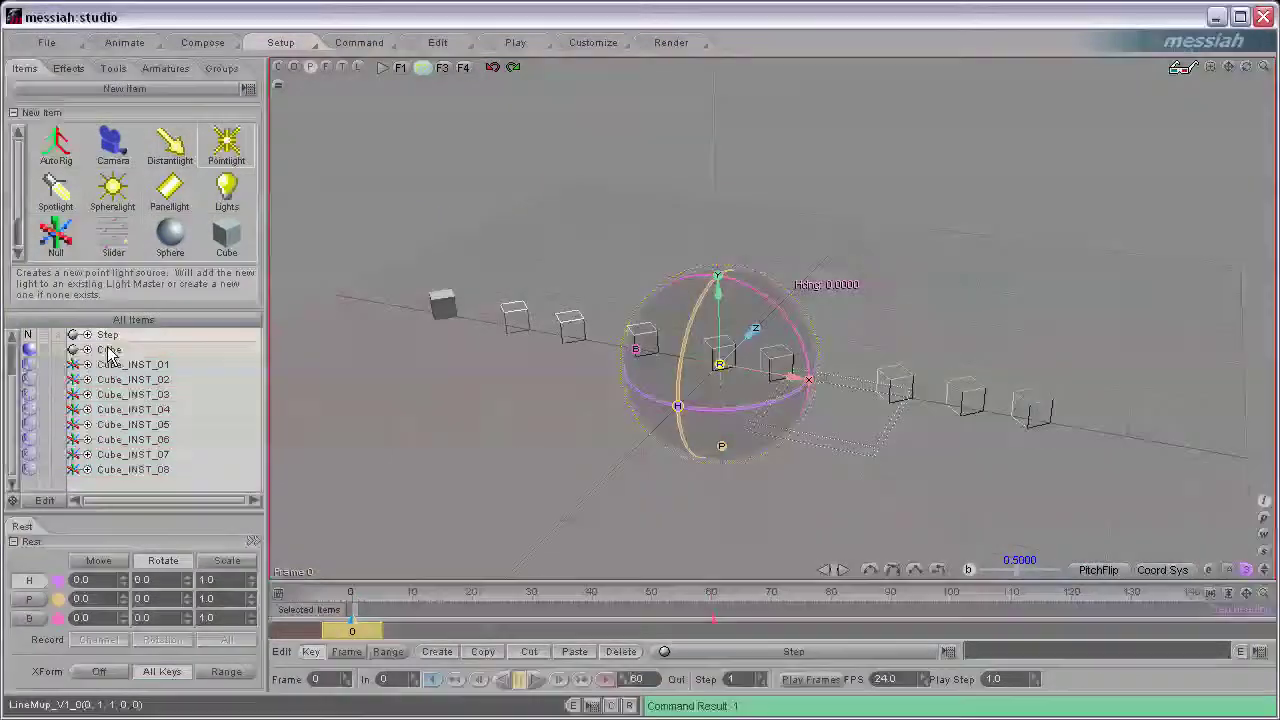
{"action": "left_click", "coordinate": [109, 351]}
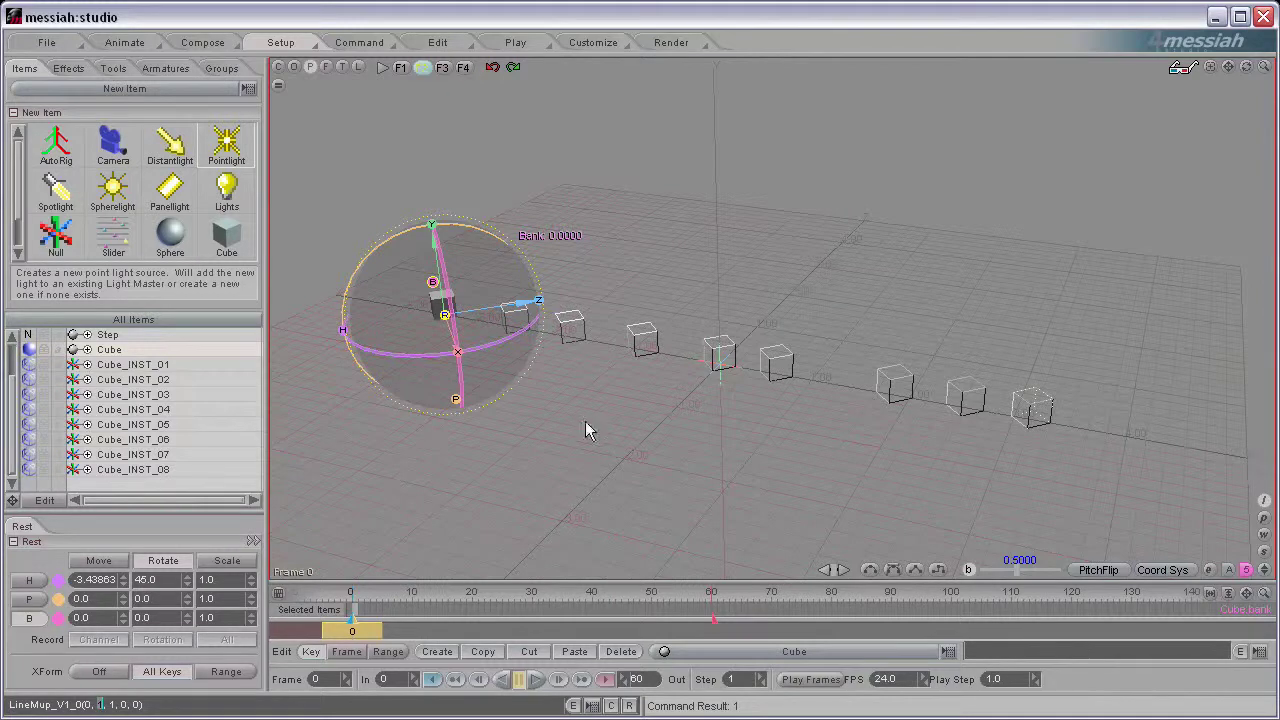
Reset Cube's heading rotation to 0 and rerun LineMup_V1_0(0, 1, 1, 0, 0) on Cube and its eight instances
{"action": "left_click", "coordinate": [174, 584]}
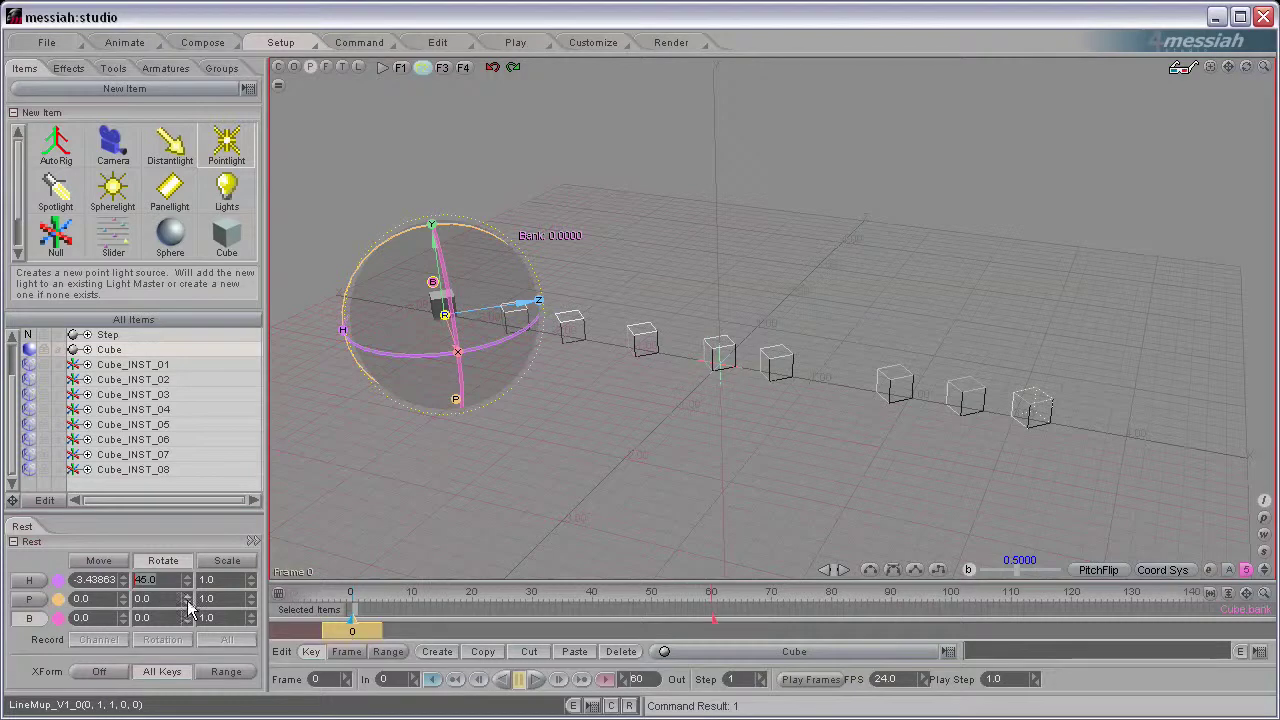
{"action": "key", "text": "Return"}
{"action": "type", "text": "0"}
{"action": "key", "text": "Return"}
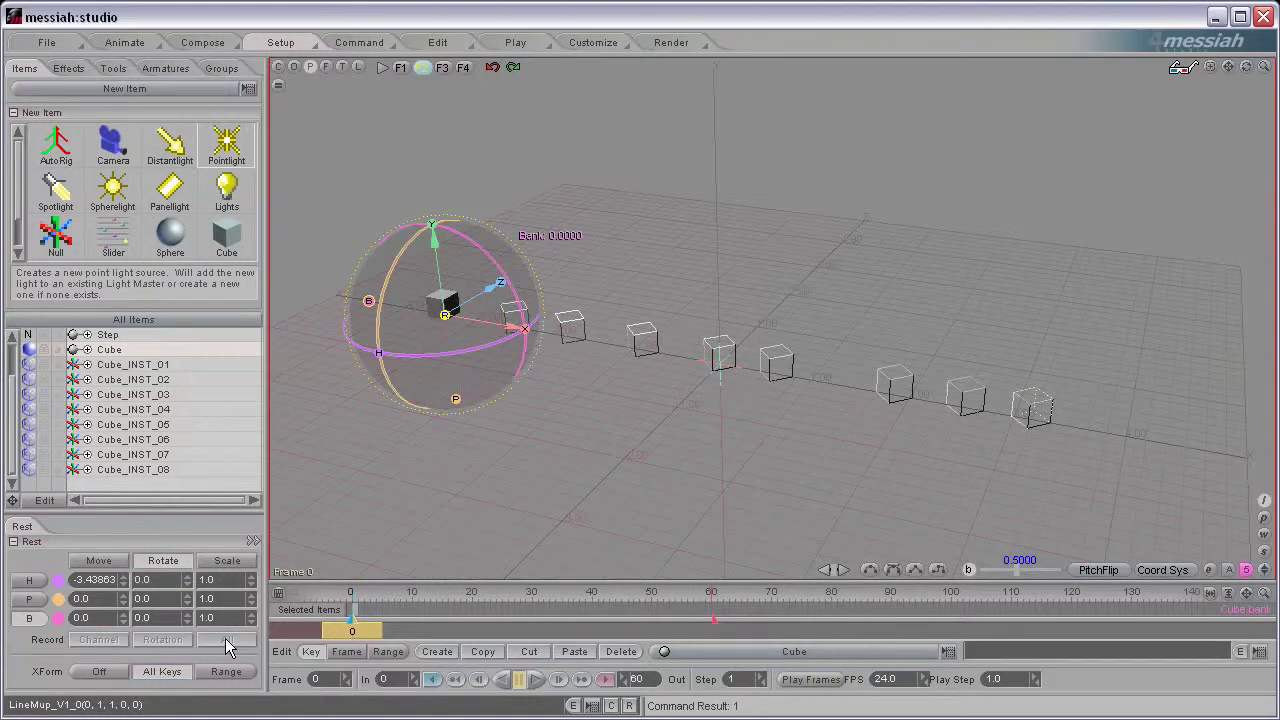
{"action": "left_click", "coordinate": [128, 469], "text": "shift"}
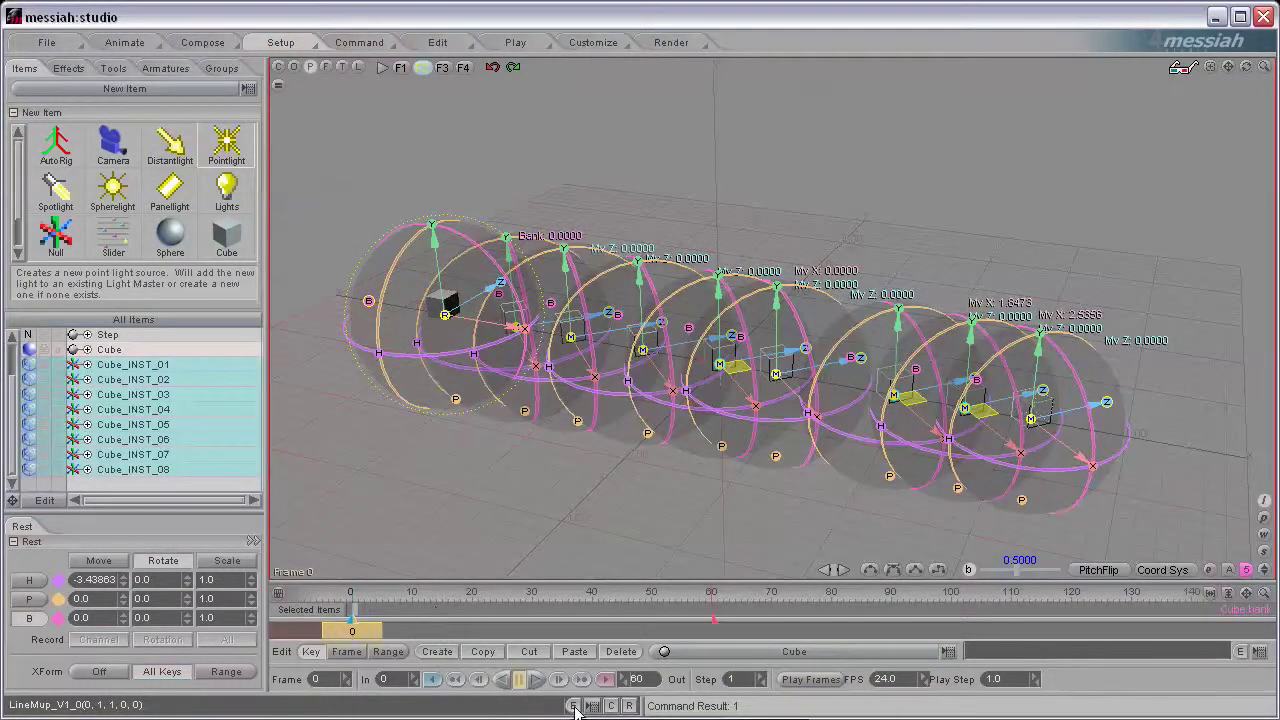
{"action": "left_click", "coordinate": [118, 350]}
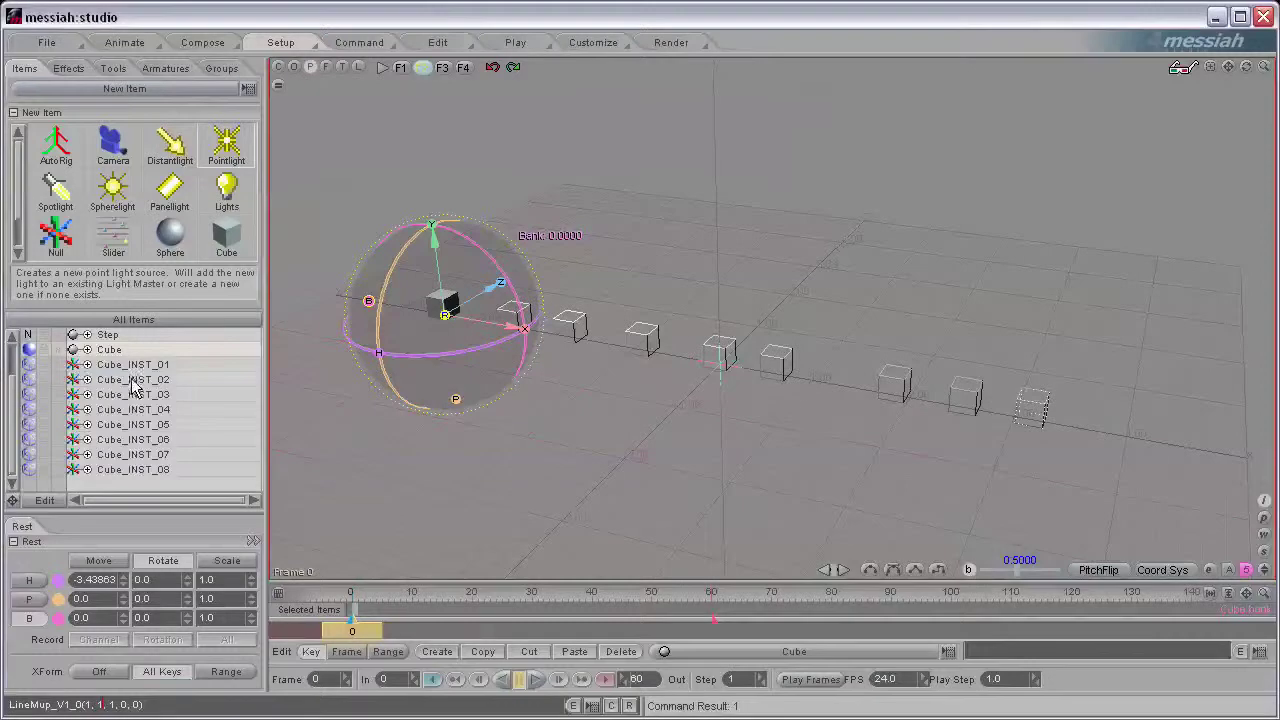
Space Cube and its eight instances evenly along X by running LineMup_V1_0(1, 0, 1, 0, 0) on them
{"action": "left_click", "coordinate": [107, 335]}
{"action": "left_click", "coordinate": [109, 349]}
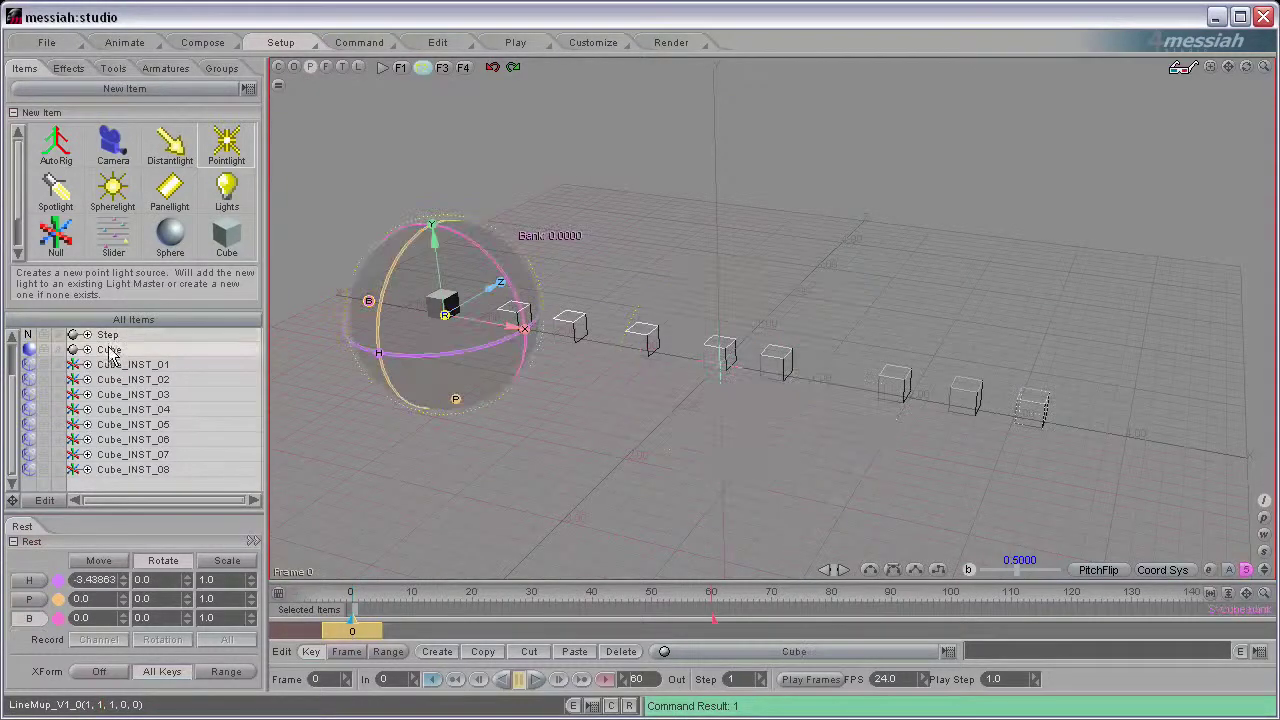
{"action": "left_click", "coordinate": [126, 470], "text": "shift"}
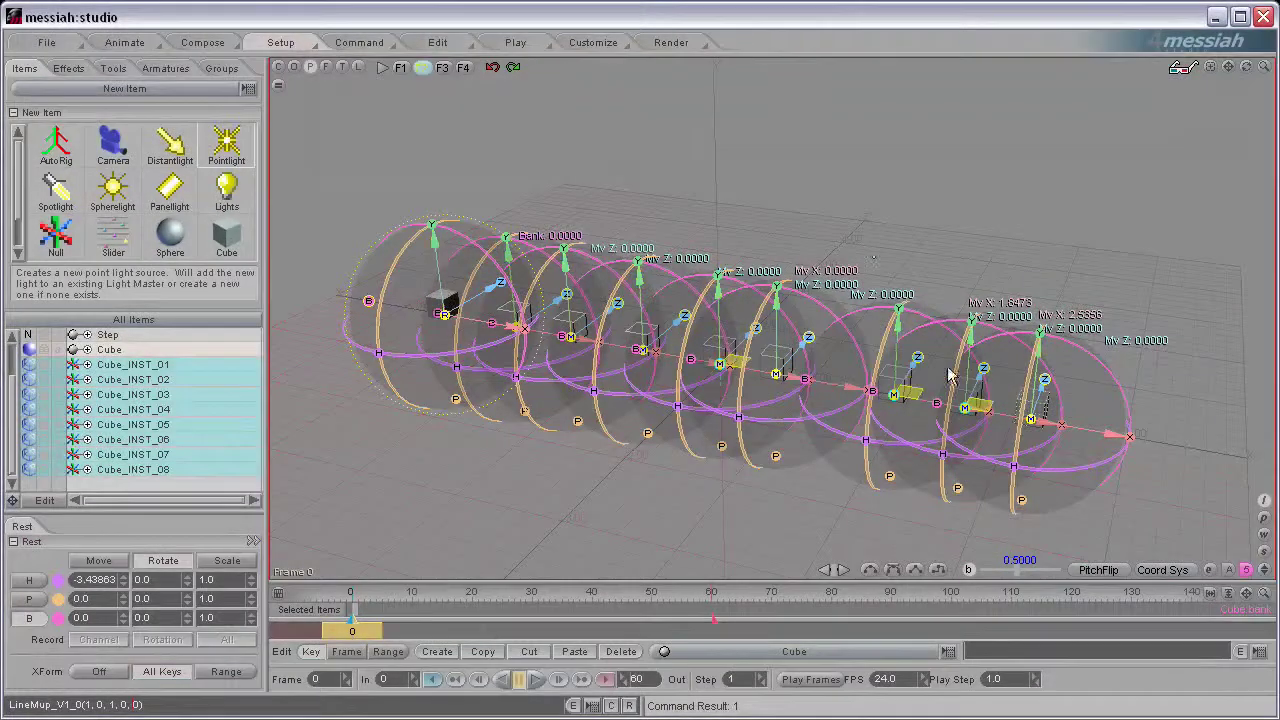
{"action": "left_click", "coordinate": [573, 706]}
{"action": "left_click", "coordinate": [106, 349]}
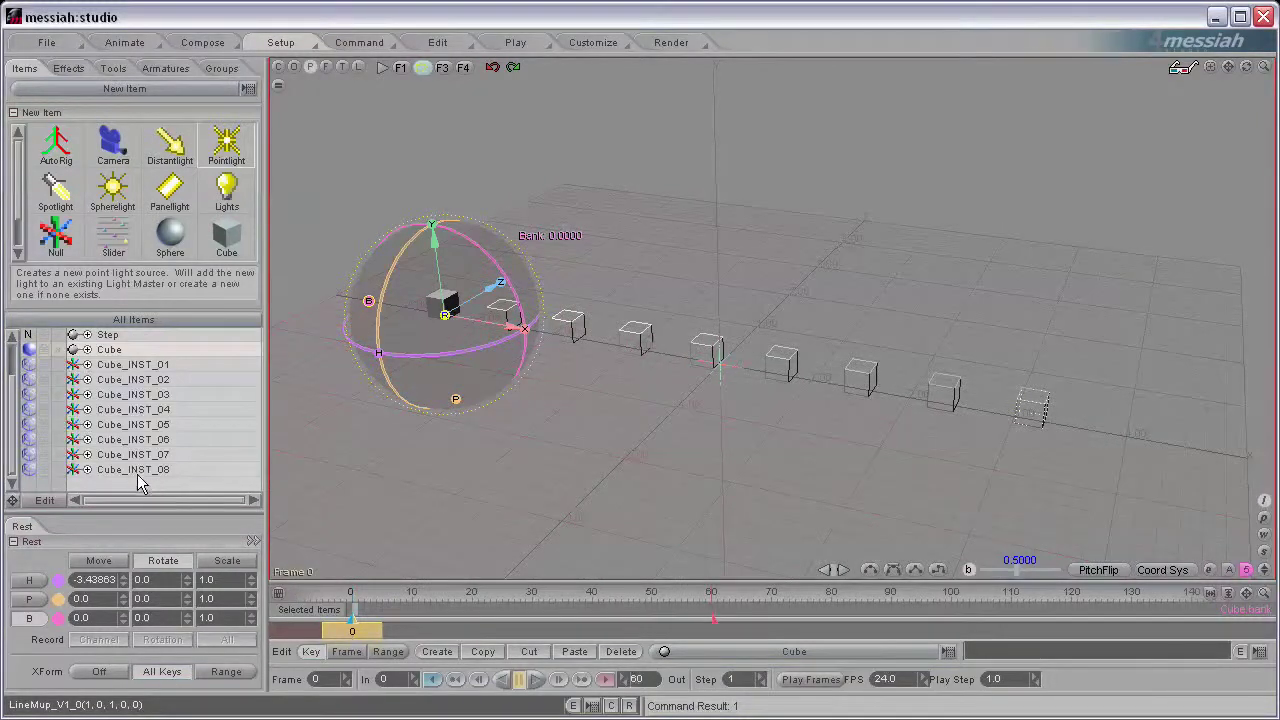
{"action": "left_click", "coordinate": [110, 366]}
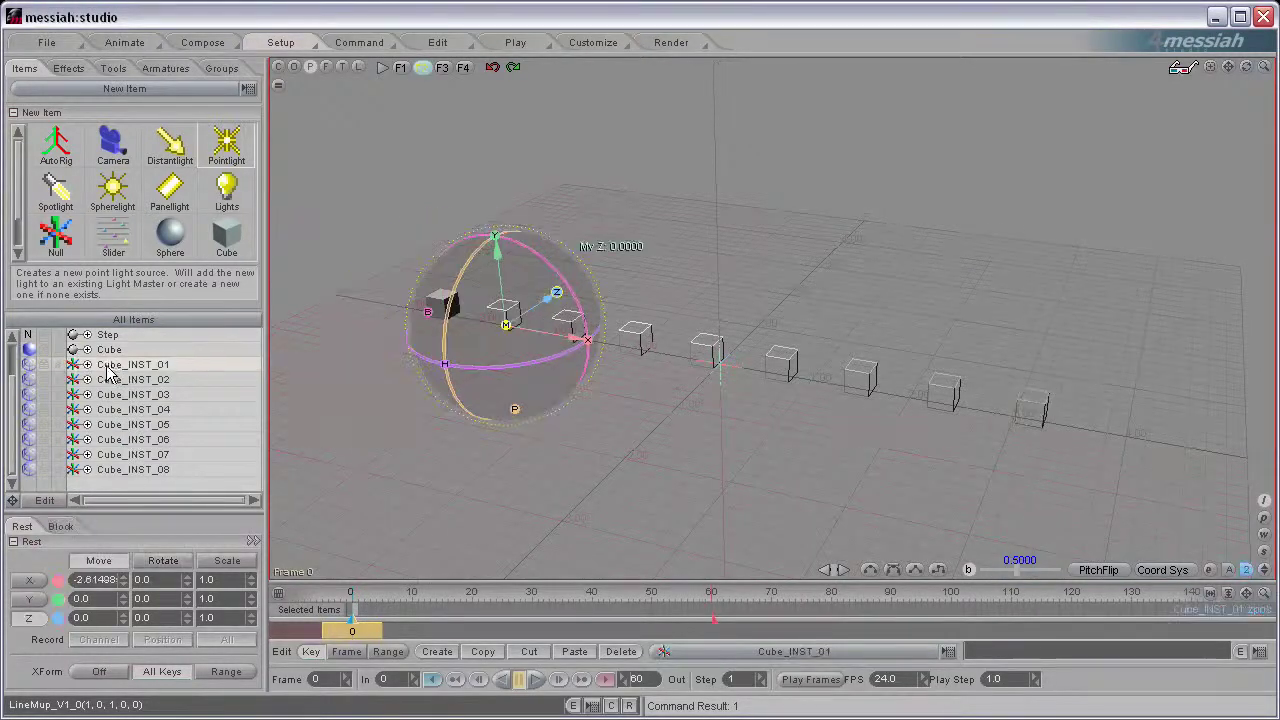
{"action": "left_click", "coordinate": [130, 469], "text": "shift"}
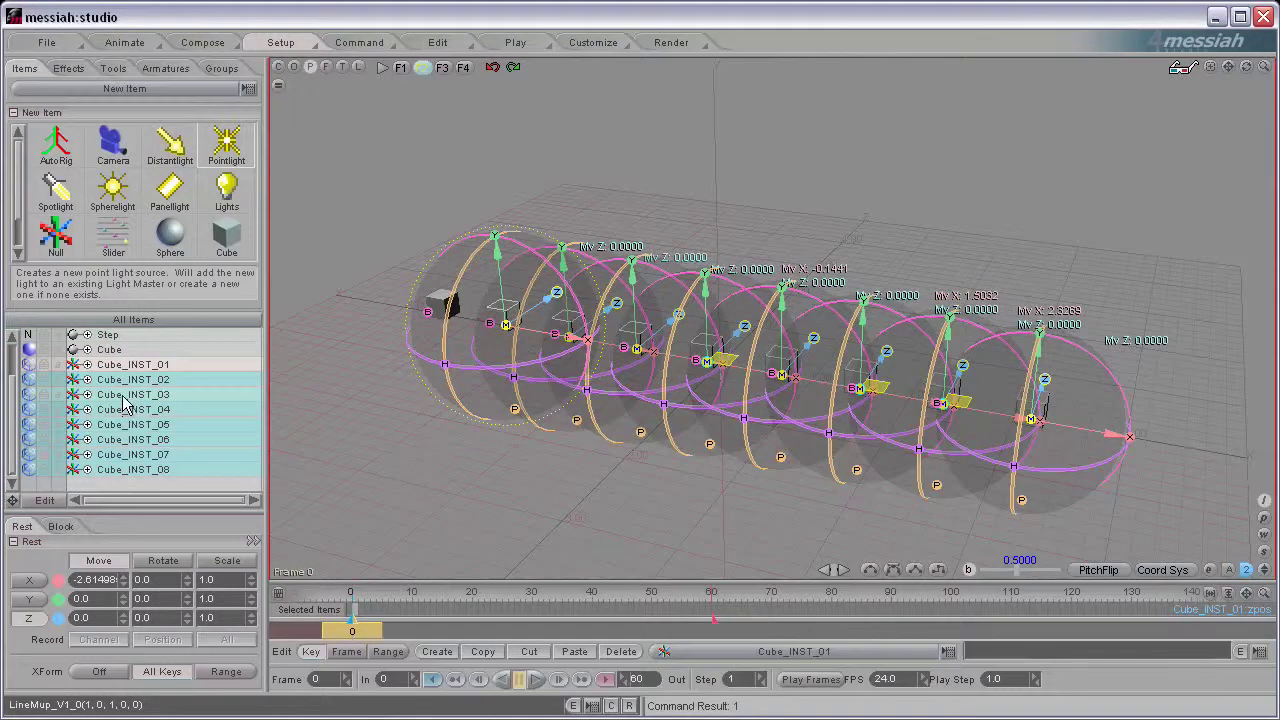
{"action": "left_click", "coordinate": [112, 350]}
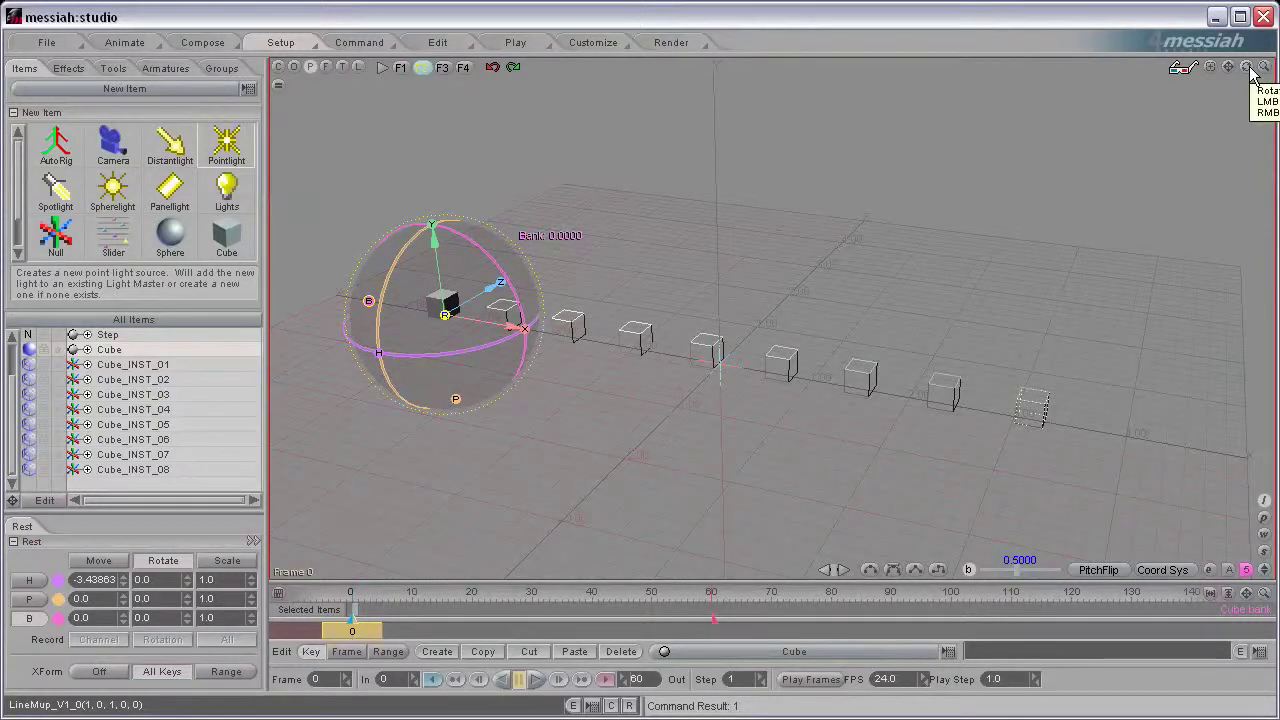
Restore the last entered command, LineMup_V1_0(1, 0, 1, 0, 0), to the command line and check the command history
{"action": "left_click_drag", "start_coordinate": [1249, 74], "coordinate": [1188, 80]}
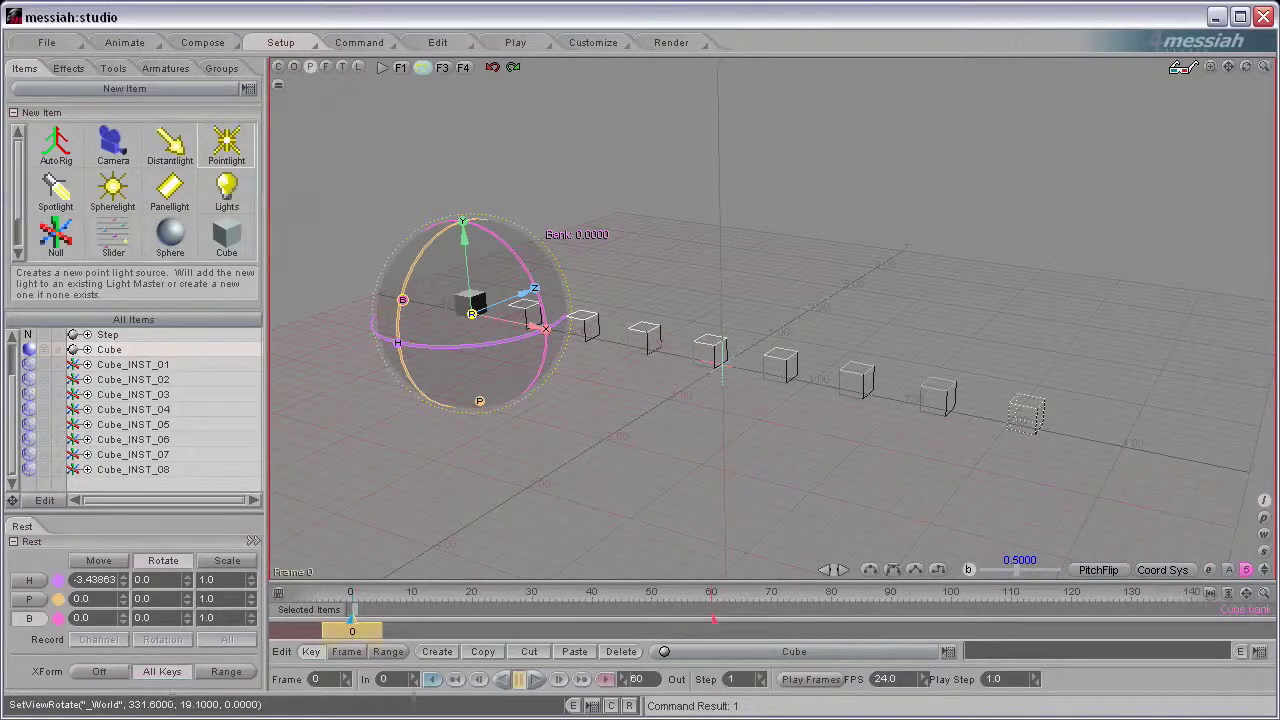
{"action": "left_click", "coordinate": [630, 706]}
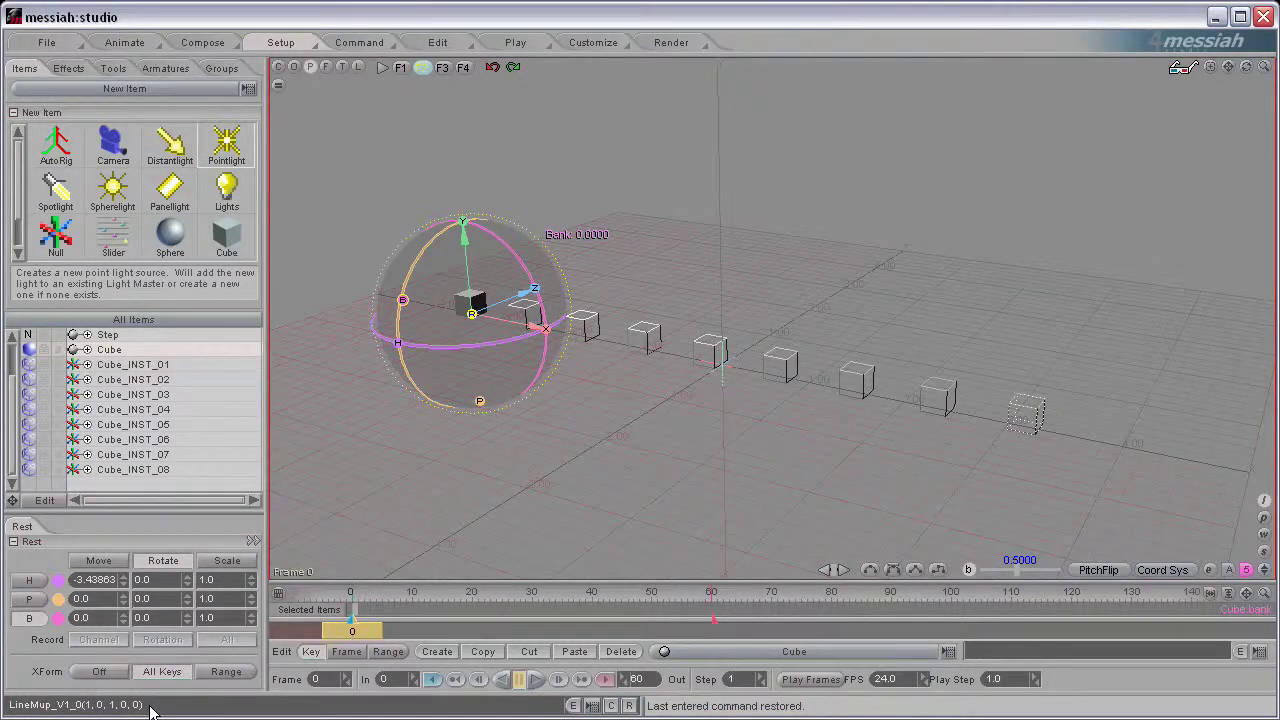
{"action": "left_click", "coordinate": [592, 706]}
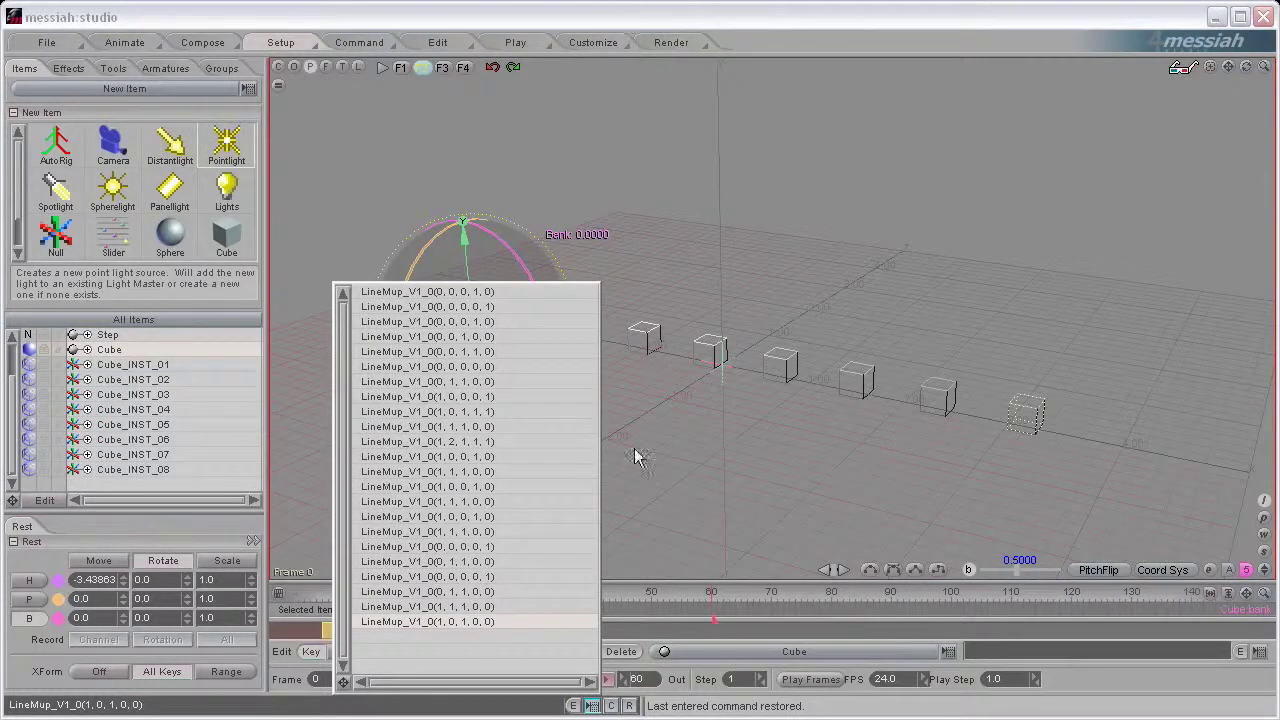
{"action": "left_click", "coordinate": [590, 704]}
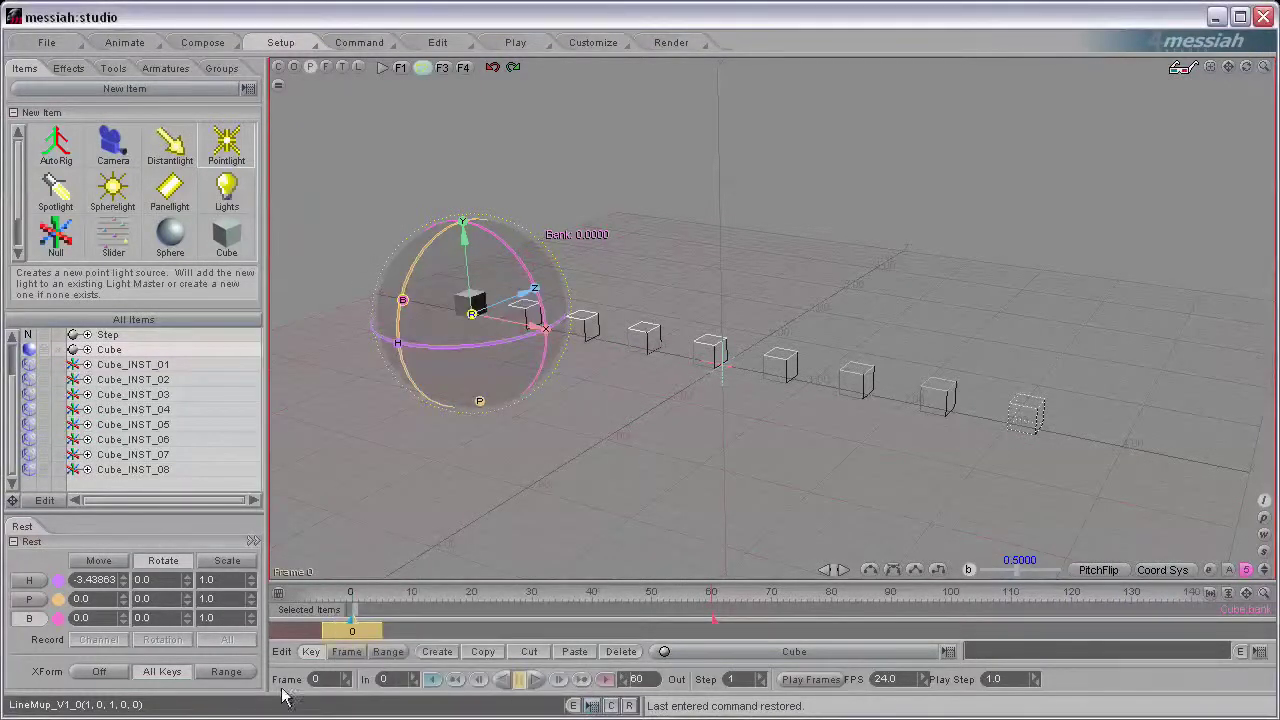
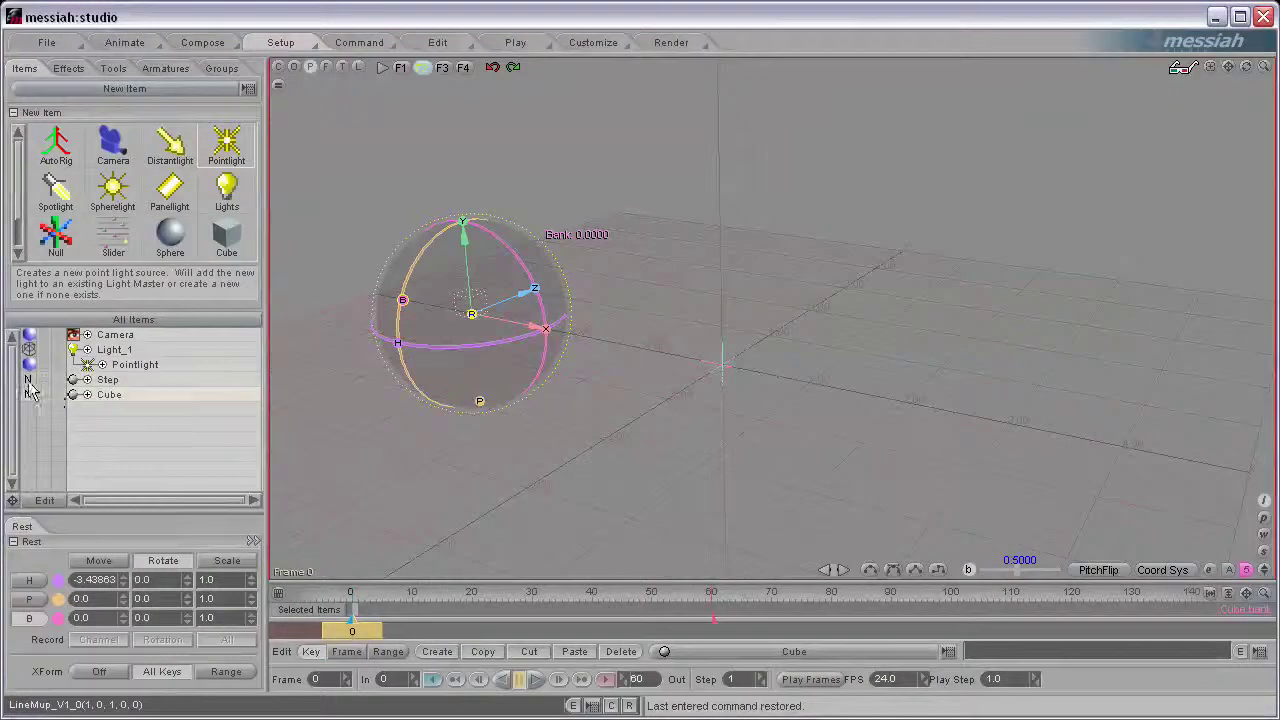
Move Step below Cube in the item list, try a local rotation of the Step object, and undo it
{"action": "left_click", "coordinate": [80, 495]}
{"action": "left_click_drag", "start_coordinate": [105, 380], "coordinate": [107, 418]}
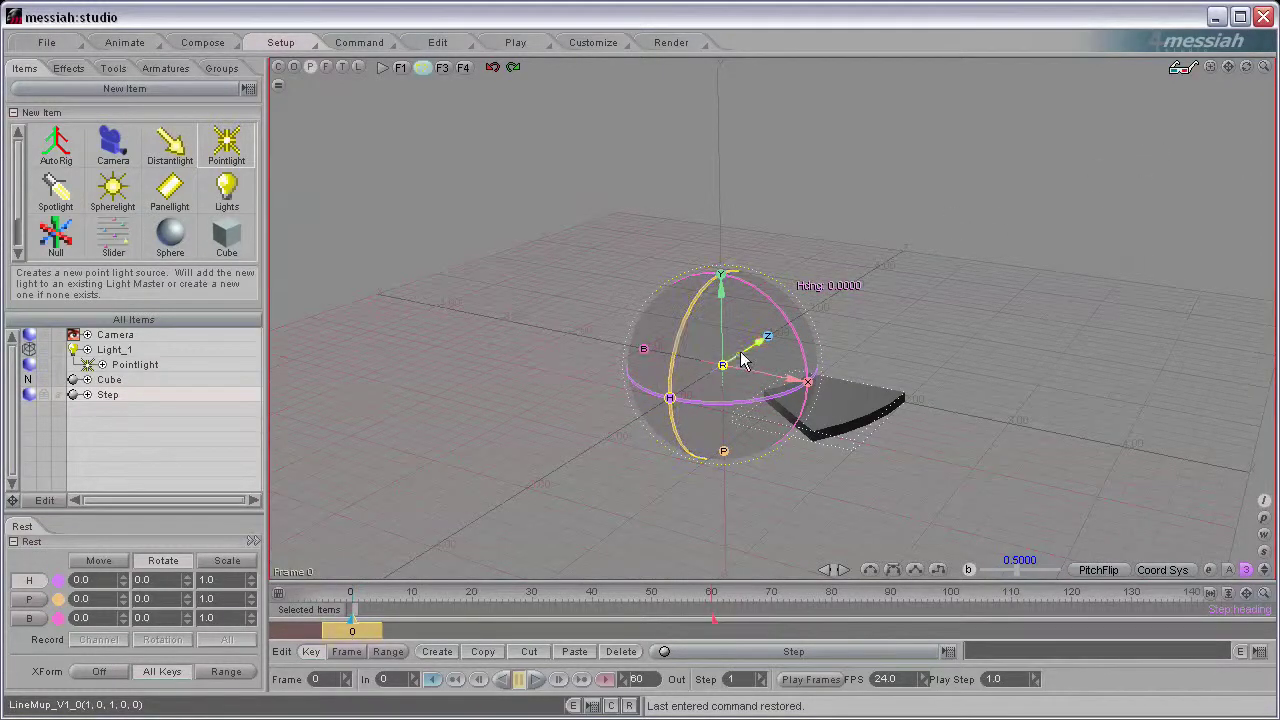
{"action": "left_click_drag", "start_coordinate": [803, 410], "coordinate": [810, 350]}
{"action": "key", "text": "ctrl+z"}
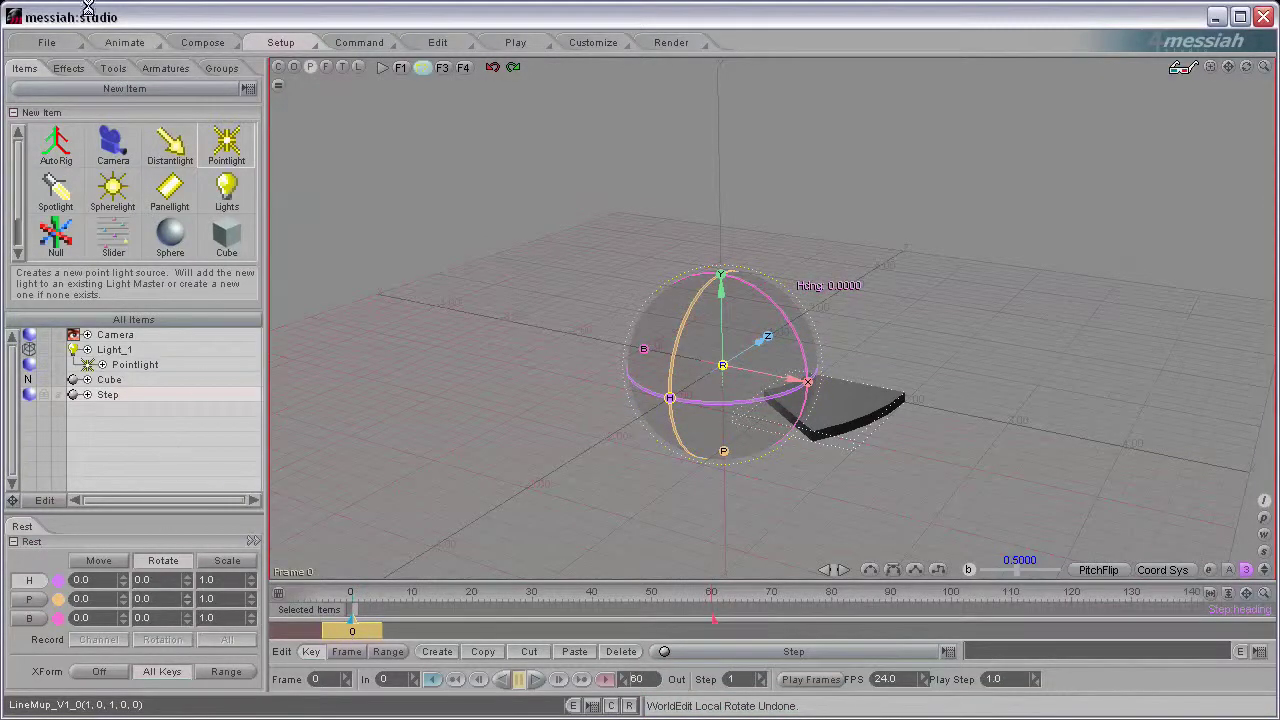
Add 21 instances of the Step object with the _INST name and two digits
{"action": "left_click", "coordinate": [46, 42]}
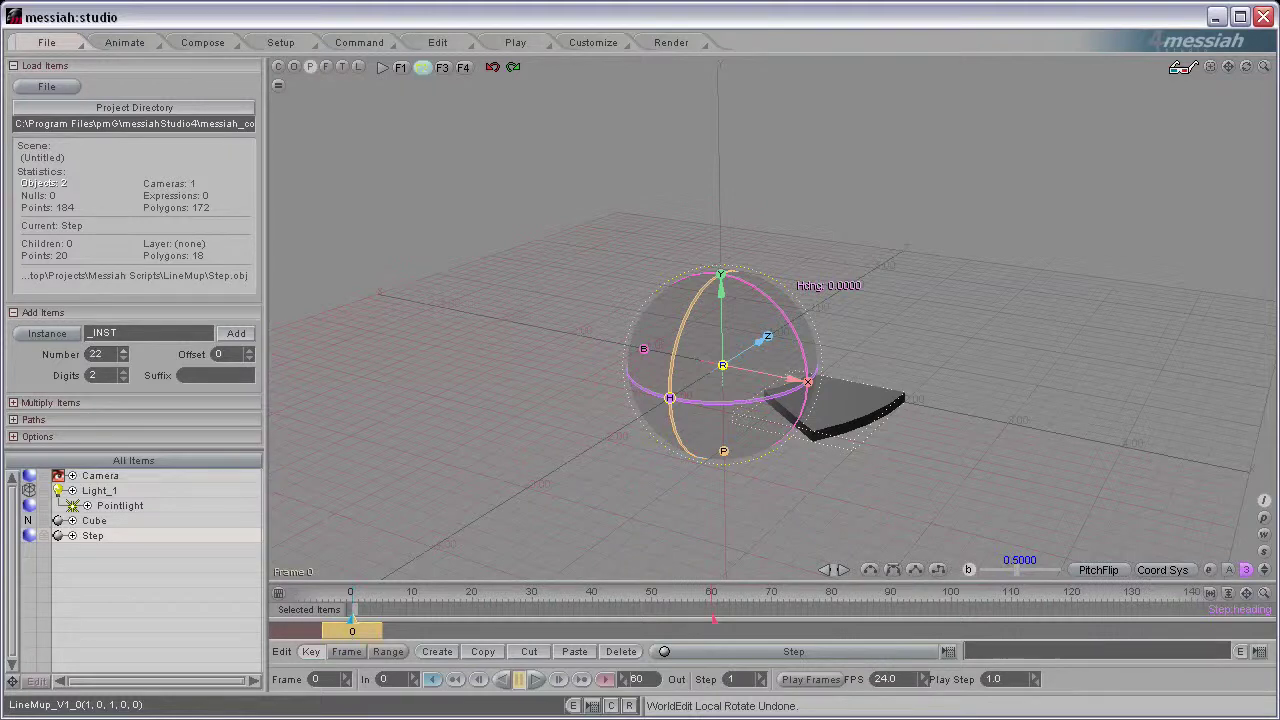
{"action": "left_click", "coordinate": [236, 334]}
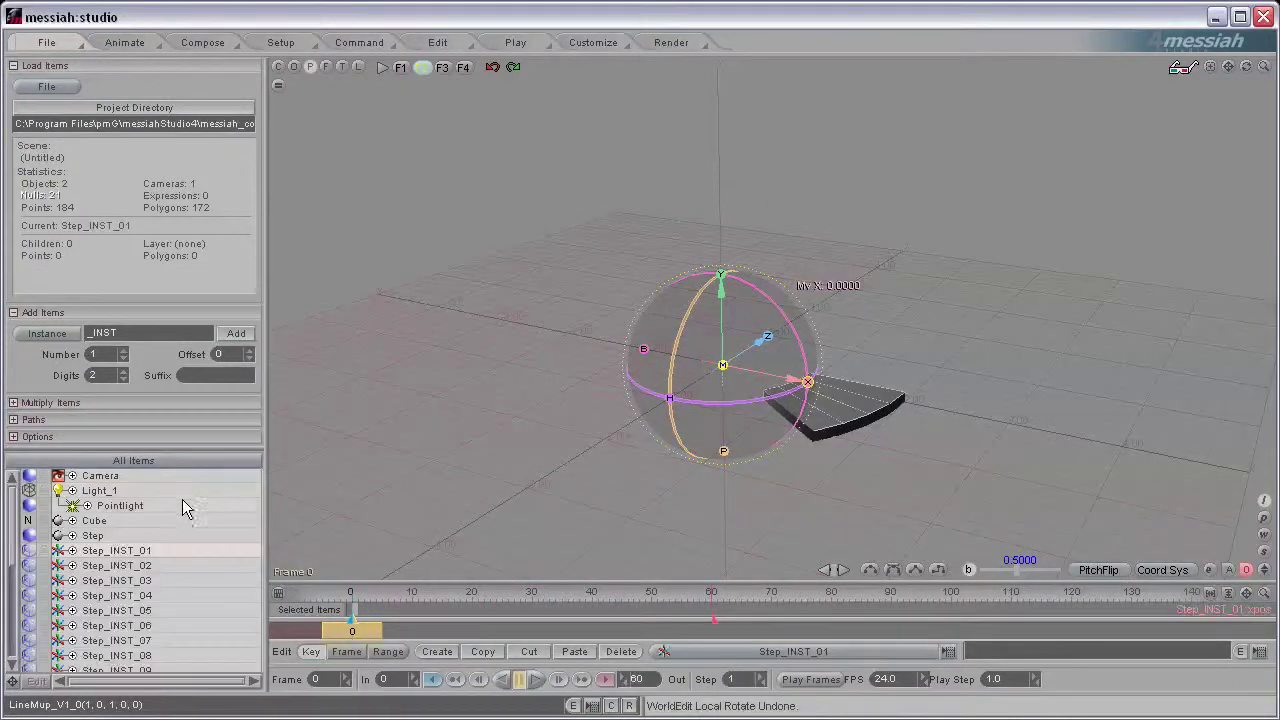
{"action": "left_click", "coordinate": [281, 42]}
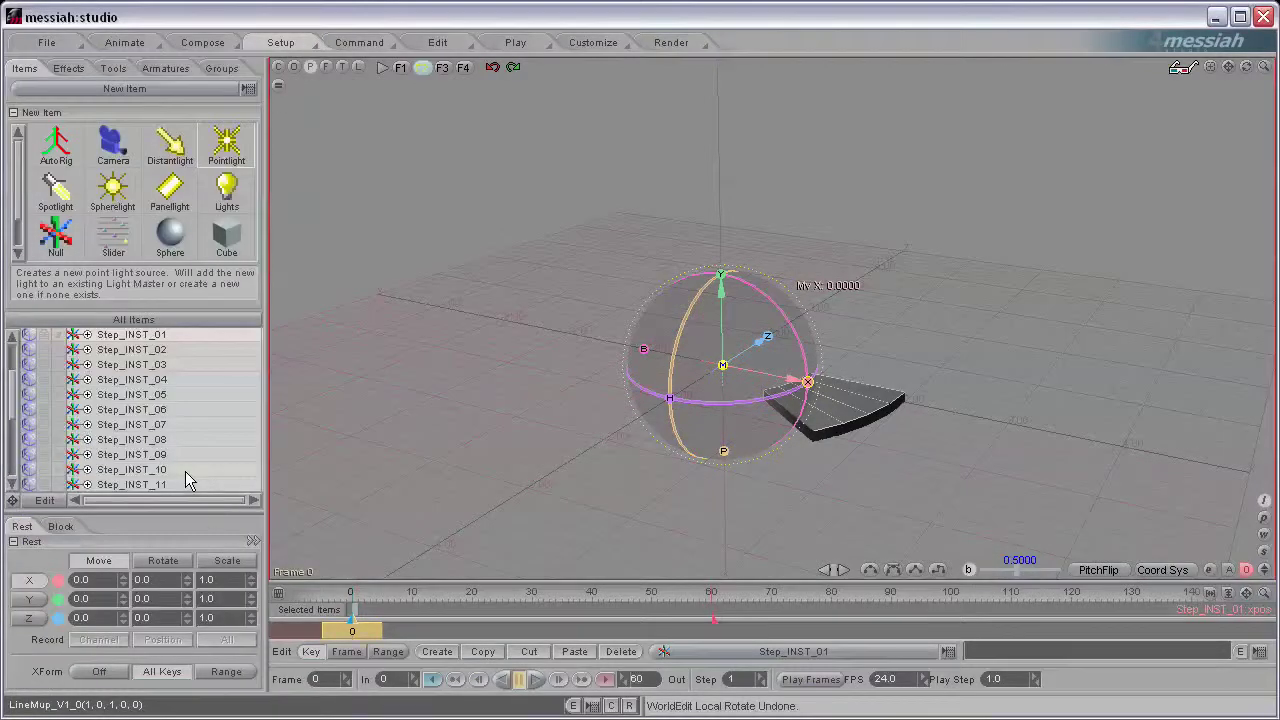
{"action": "scroll", "coordinate": [155, 388], "scroll_direction": "up", "scroll_amount": 1}
{"action": "scroll", "coordinate": [150, 386], "scroll_direction": "up", "scroll_amount": 1}
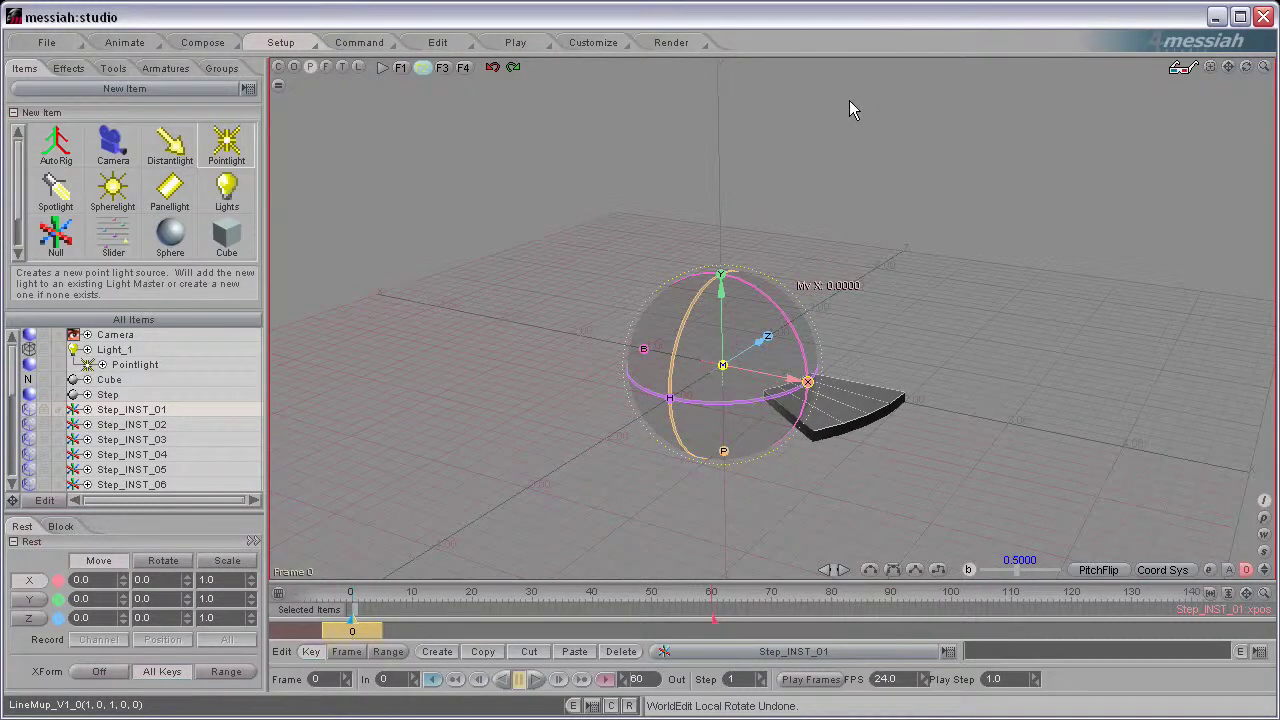
Set the Y position of the last instance, Step_INST_21, to 2.1
{"action": "scroll", "coordinate": [157, 460], "scroll_direction": "down", "scroll_amount": 6}
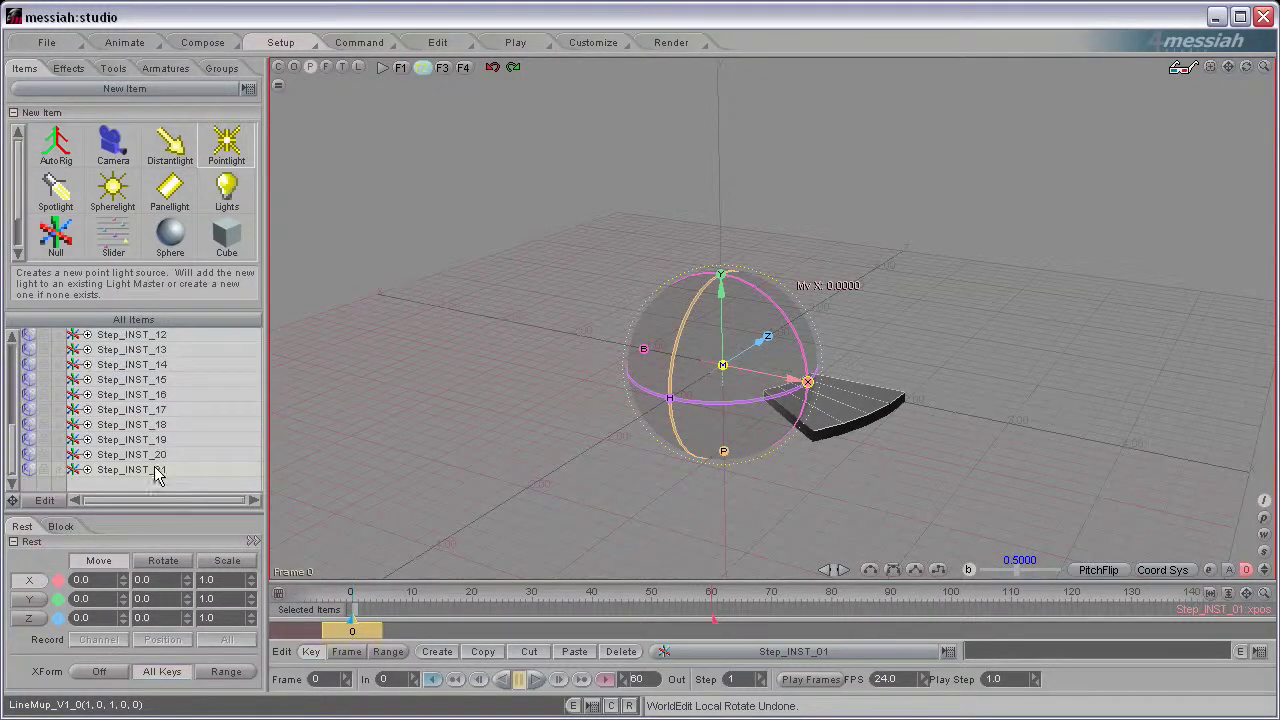
{"action": "left_click", "coordinate": [148, 471]}
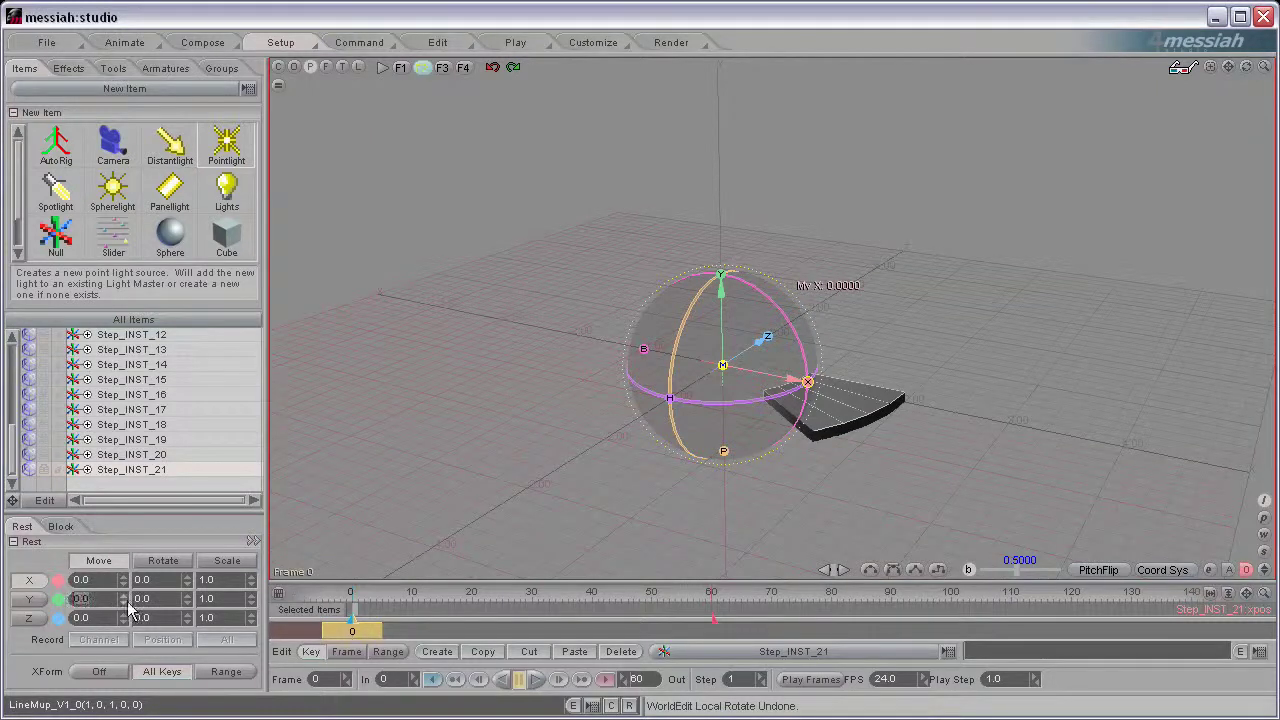
{"action": "type", "text": "2.1"}
{"action": "key", "text": "Return"}
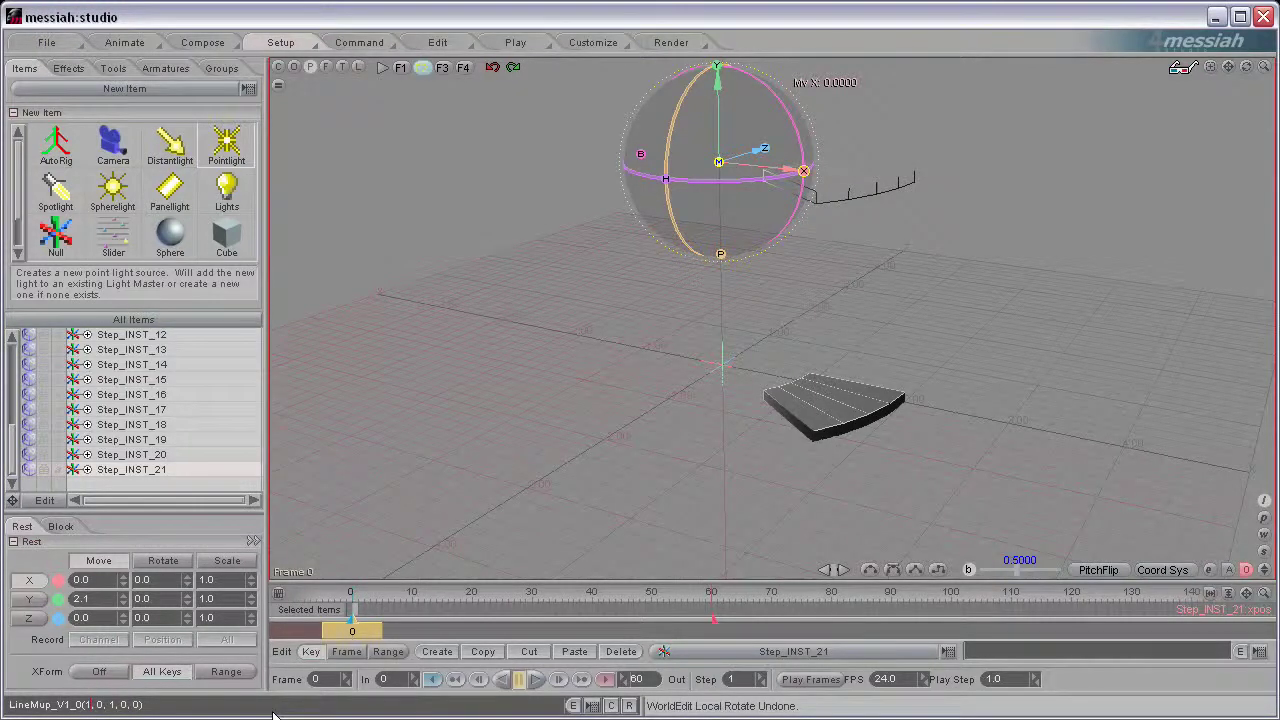
Select Step through Step_INST_21 and run LineMup_V1_0(1, 0, 0, 1, 0) to space them evenly in height
{"action": "scroll", "coordinate": [112, 395], "scroll_direction": "up", "scroll_amount": 5}
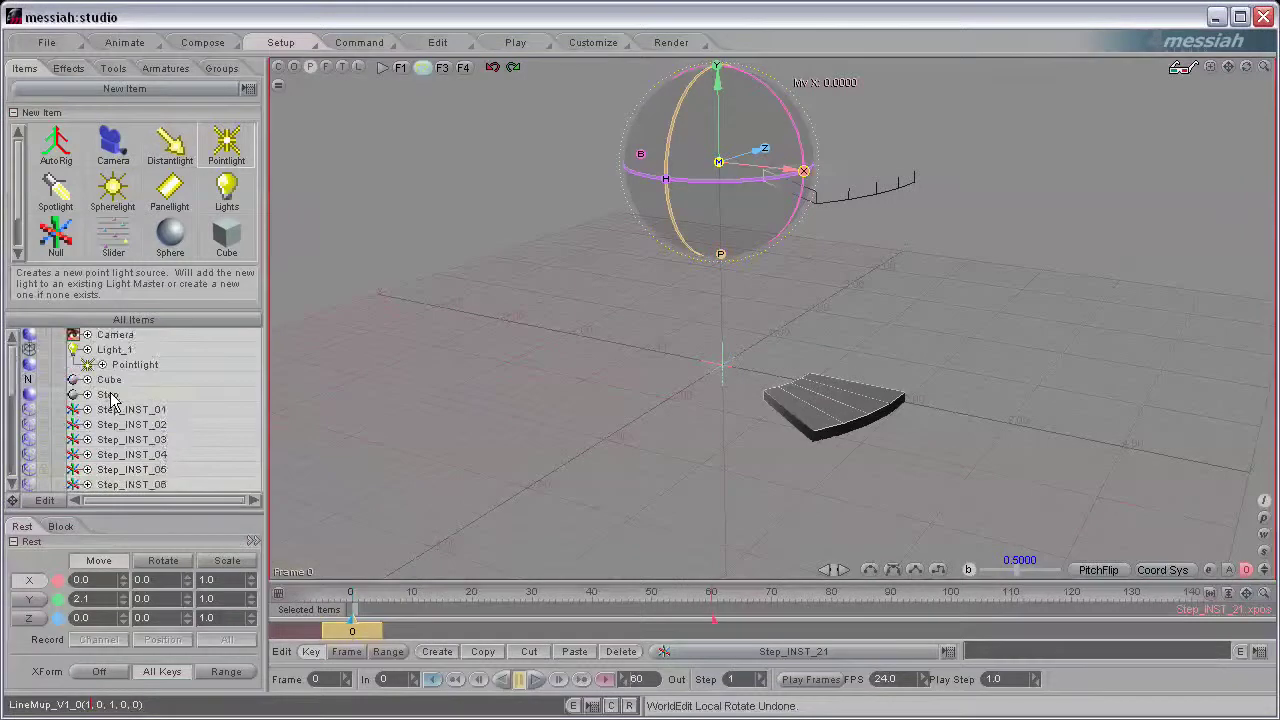
{"action": "left_click", "coordinate": [110, 394]}
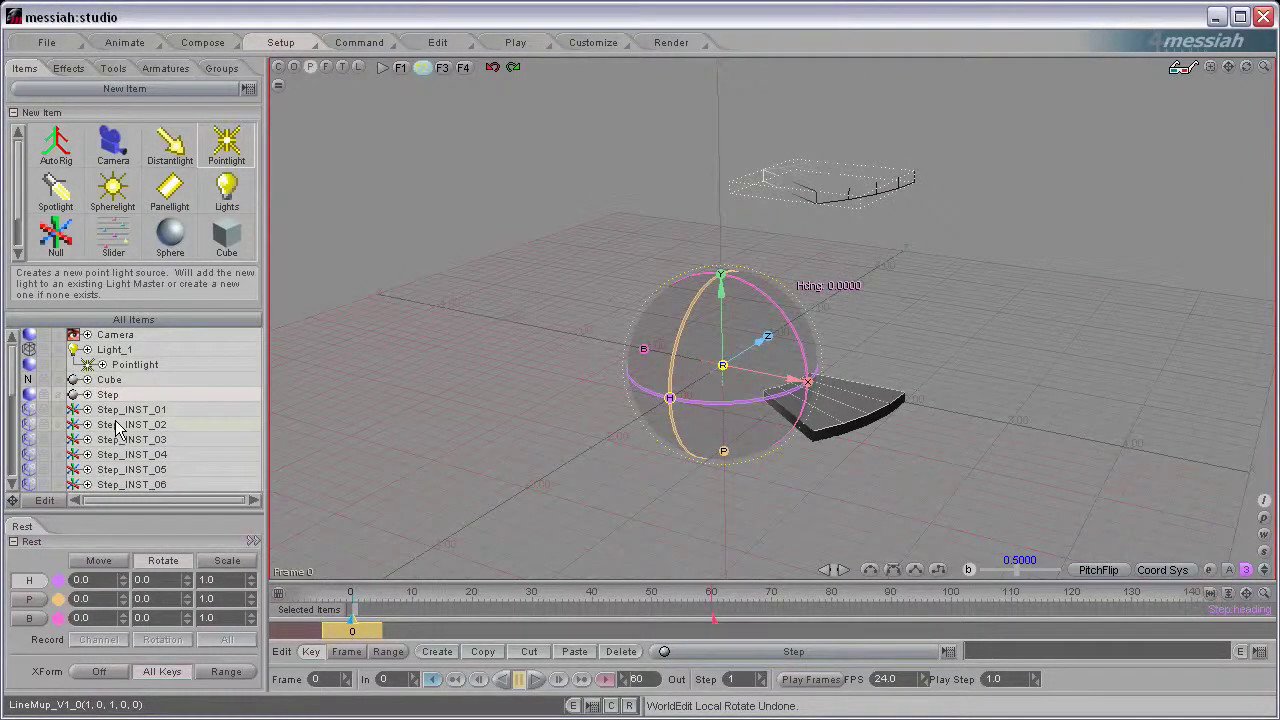
{"action": "scroll", "coordinate": [118, 428], "scroll_direction": "down", "scroll_amount": 5}
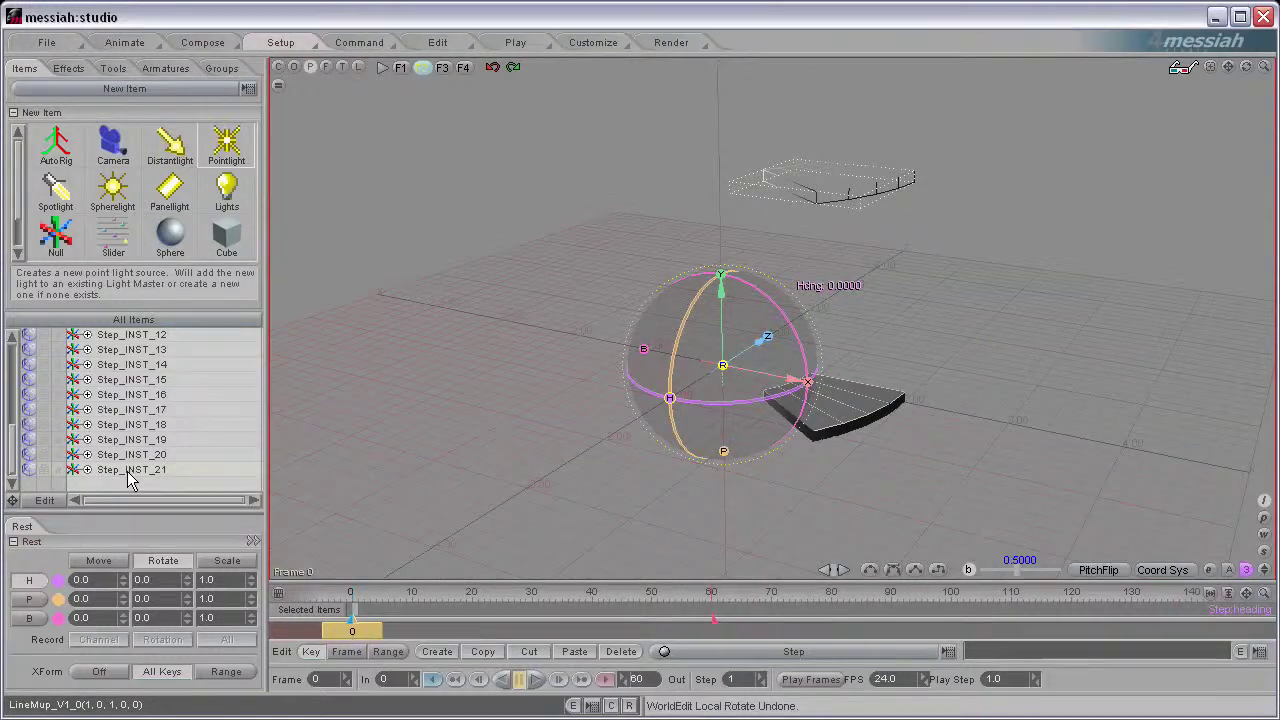
{"action": "left_click", "coordinate": [127, 471], "text": "shift"}
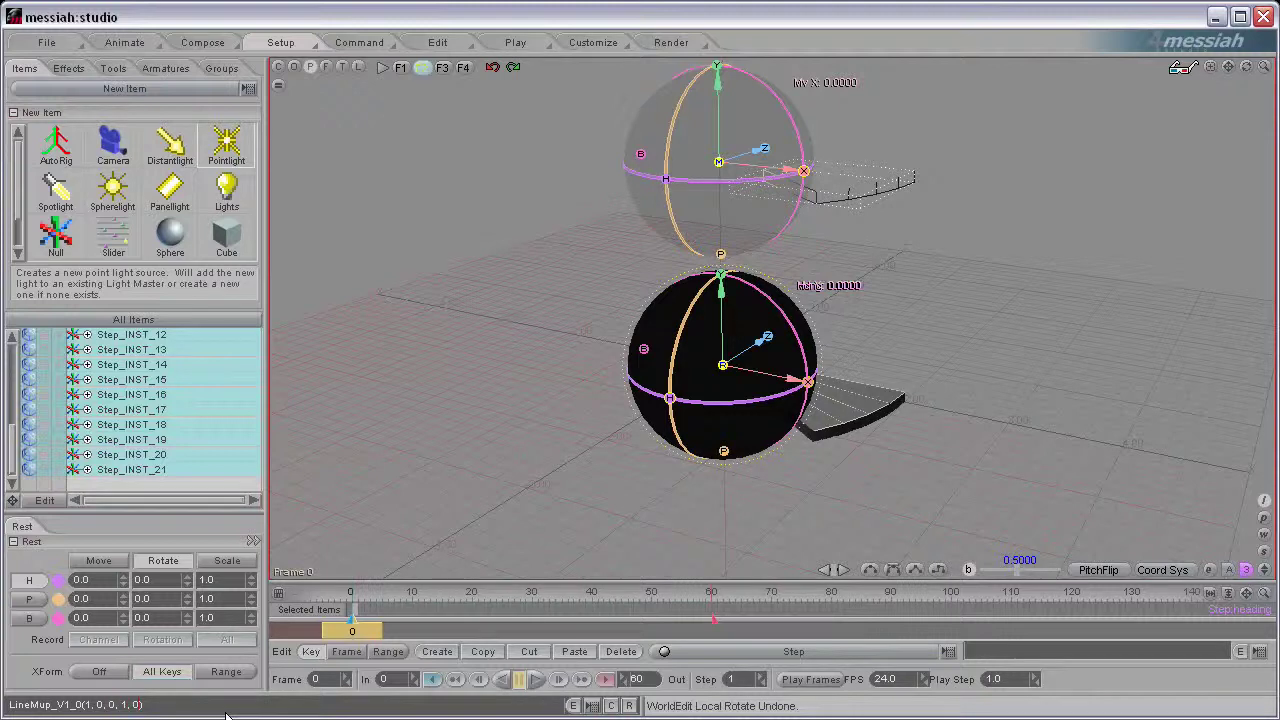
{"action": "left_click", "coordinate": [576, 705]}
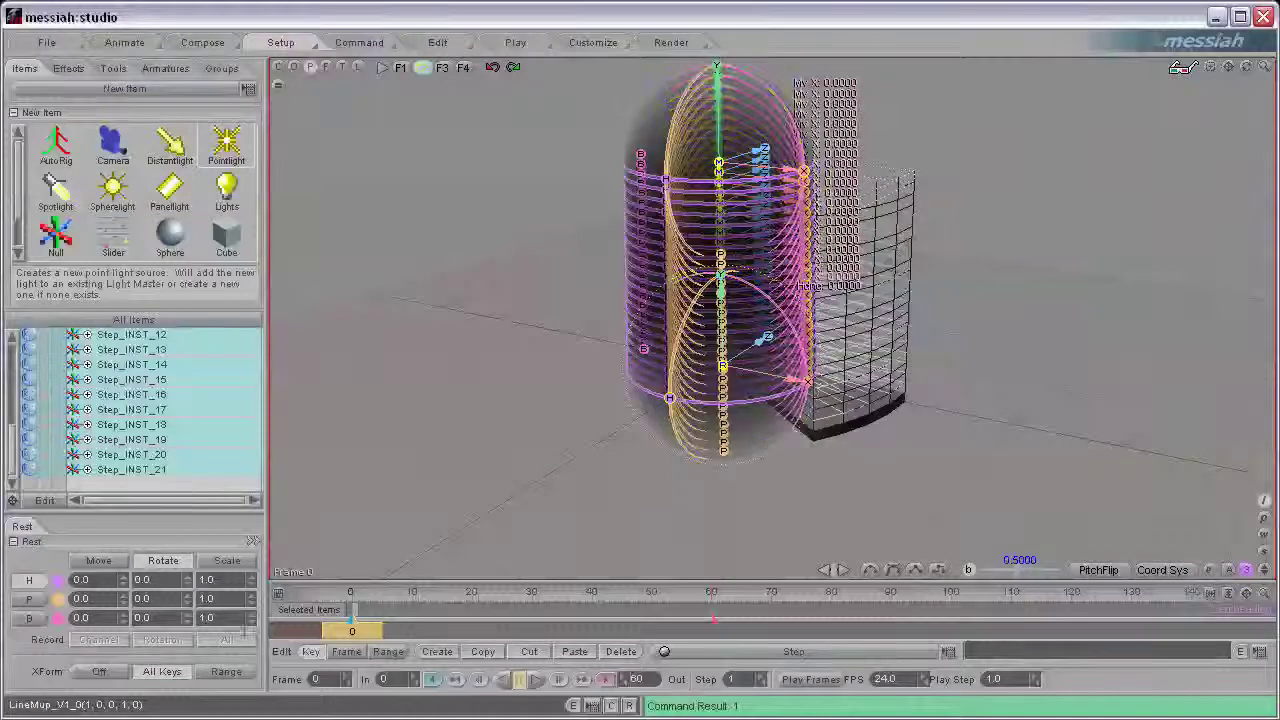
Select only the last instance, Step_INST_21, and set its heading rotation to 720 degrees
{"action": "scroll", "coordinate": [130, 410], "scroll_direction": "up", "scroll_amount": 4}
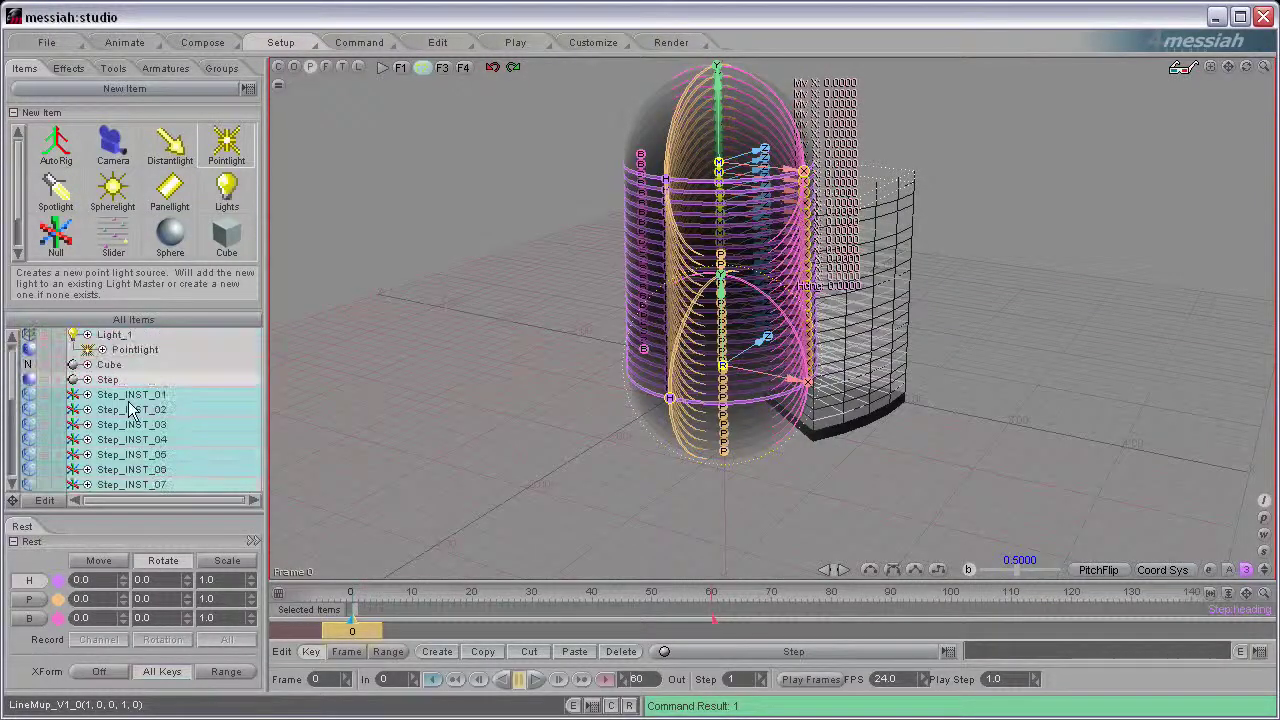
{"action": "left_click", "coordinate": [116, 380]}
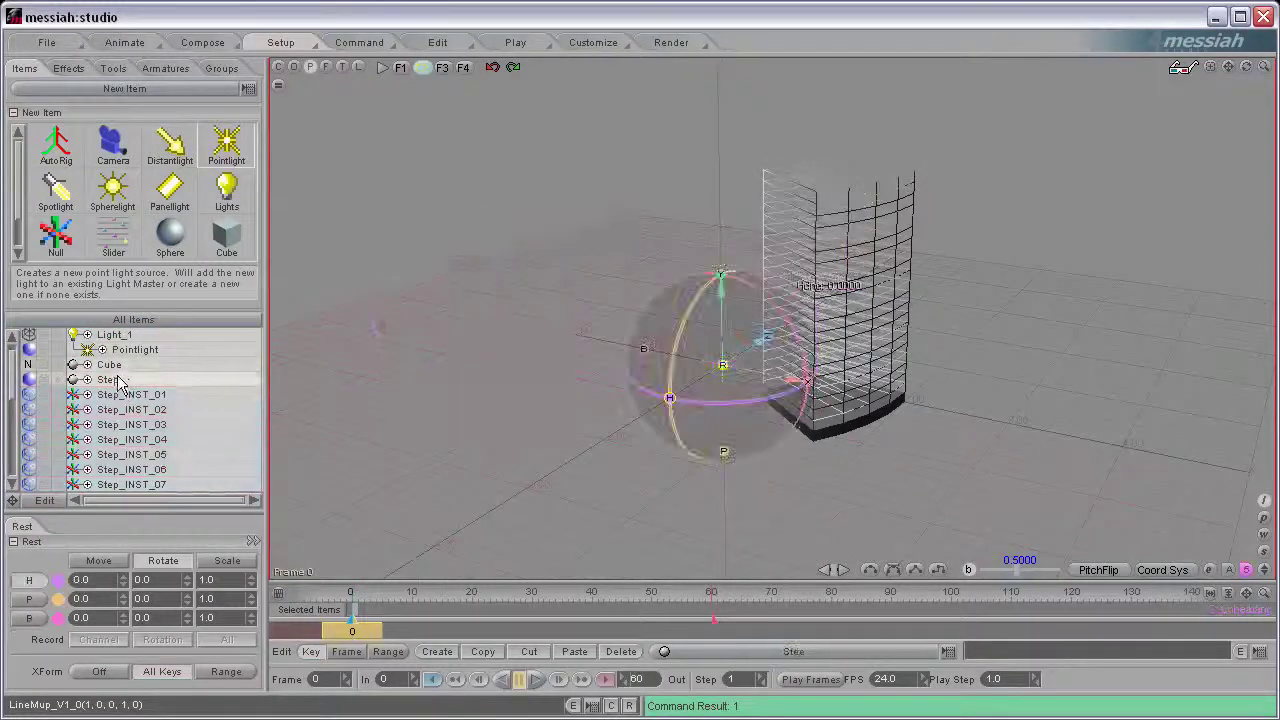
{"action": "scroll", "coordinate": [118, 480], "scroll_direction": "down", "scroll_amount": 5}
{"action": "left_click", "coordinate": [120, 469]}
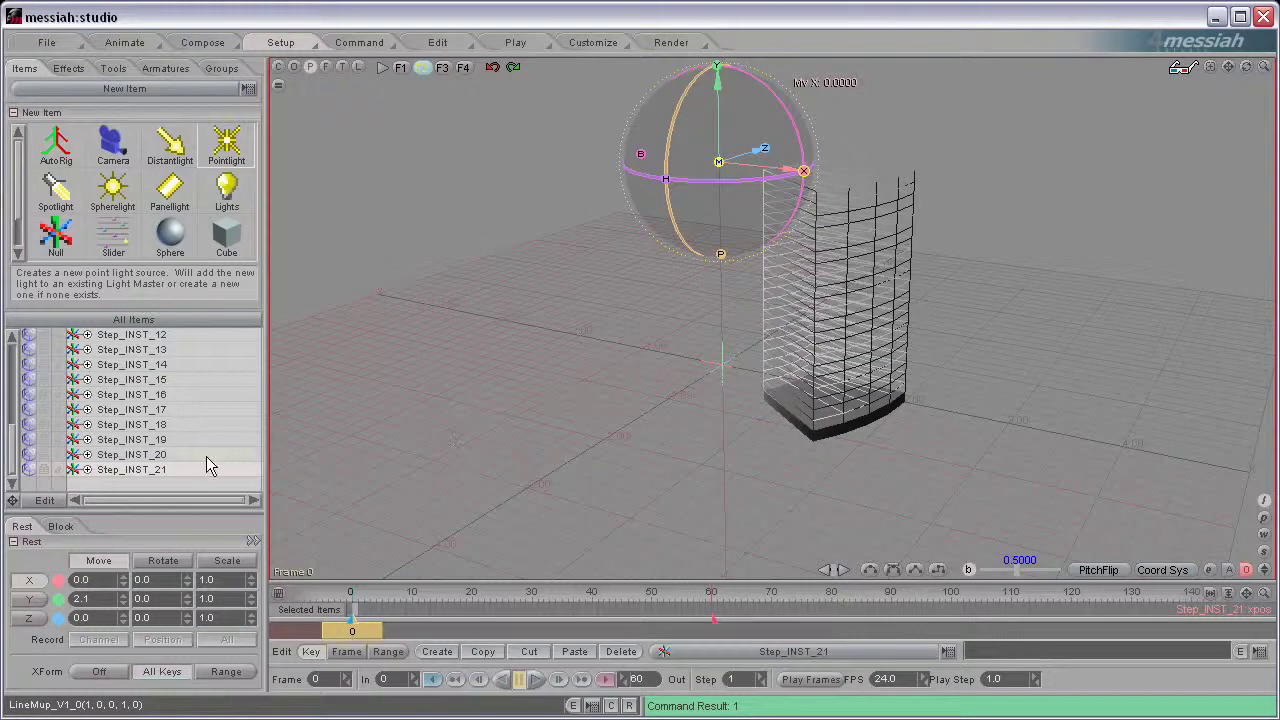
{"action": "left_click", "coordinate": [100, 671]}
{"action": "left_click", "coordinate": [145, 582]}
{"action": "key", "text": "Return"}
{"action": "type", "text": "72"}
{"action": "key", "text": "Return"}
Select Step through Step_INST_21 and run LineMup_V1_0(1, 1, 1, 0, 0) to distribute their rotation into a spiral
{"action": "scroll", "coordinate": [110, 390], "scroll_direction": "up", "scroll_amount": 5}
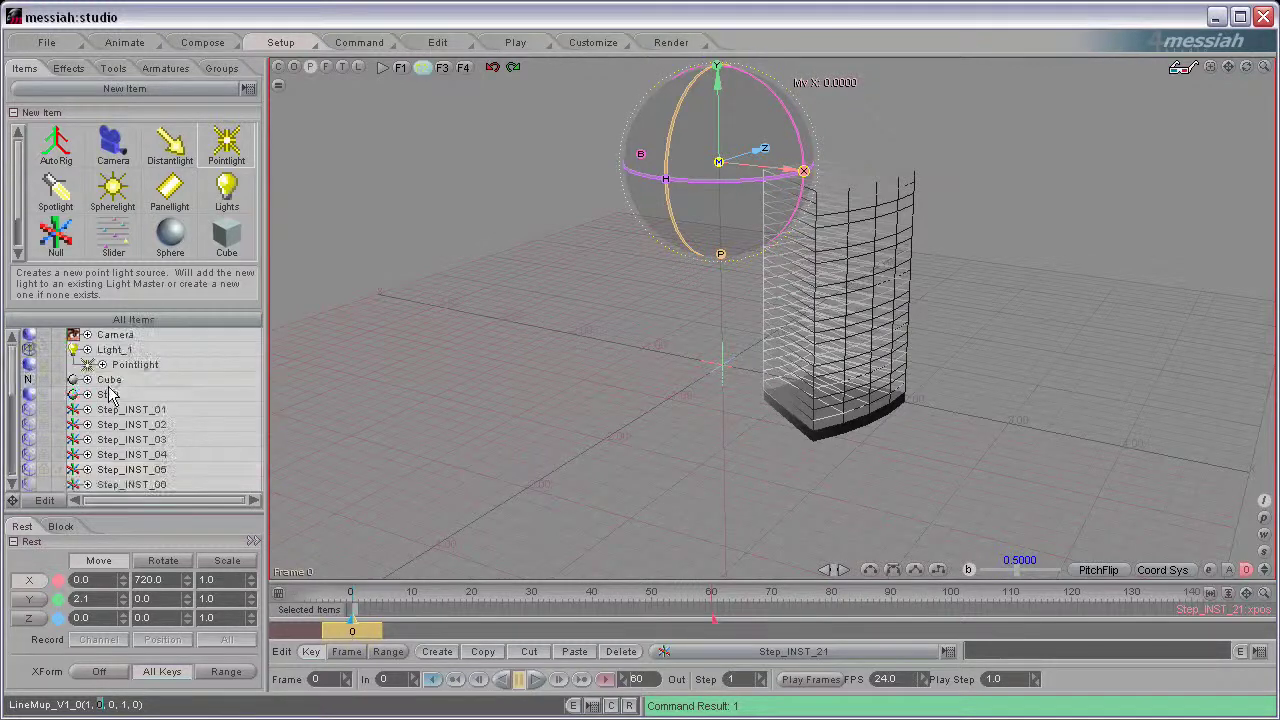
{"action": "left_click", "coordinate": [110, 395]}
{"action": "scroll", "coordinate": [114, 420], "scroll_direction": "down", "scroll_amount": 5}
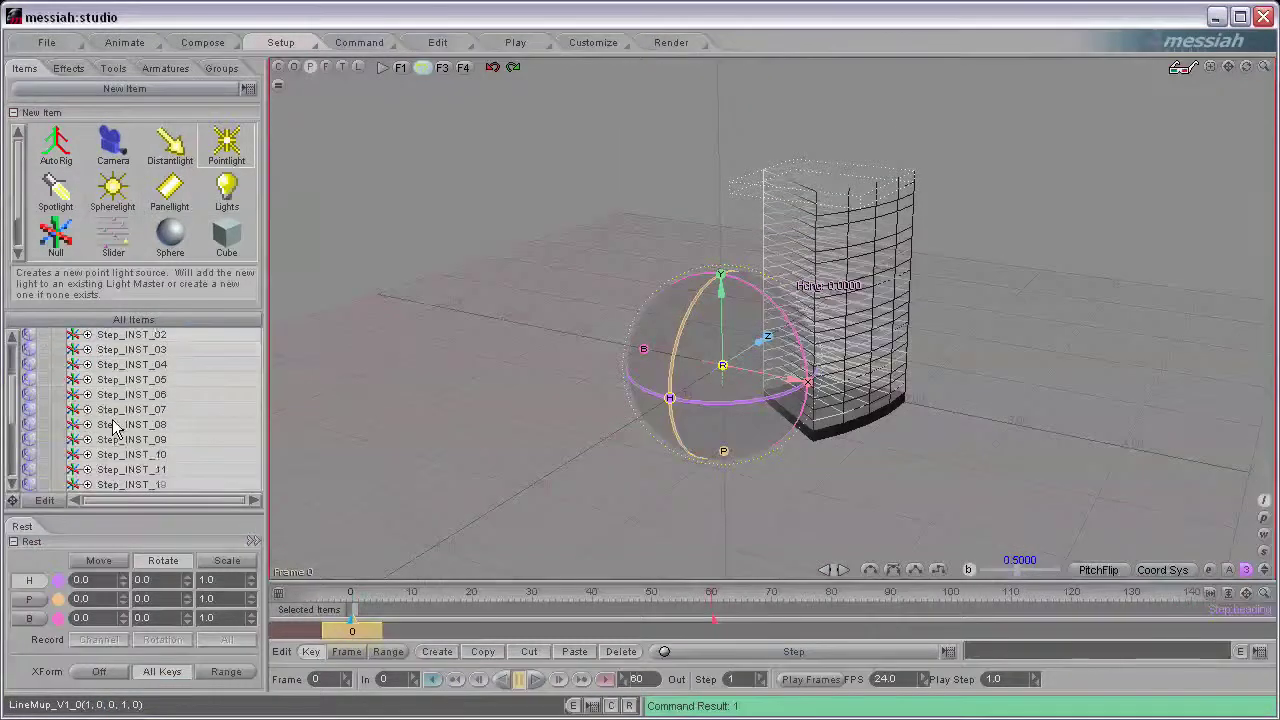
{"action": "left_click", "coordinate": [126, 483], "text": "shift"}
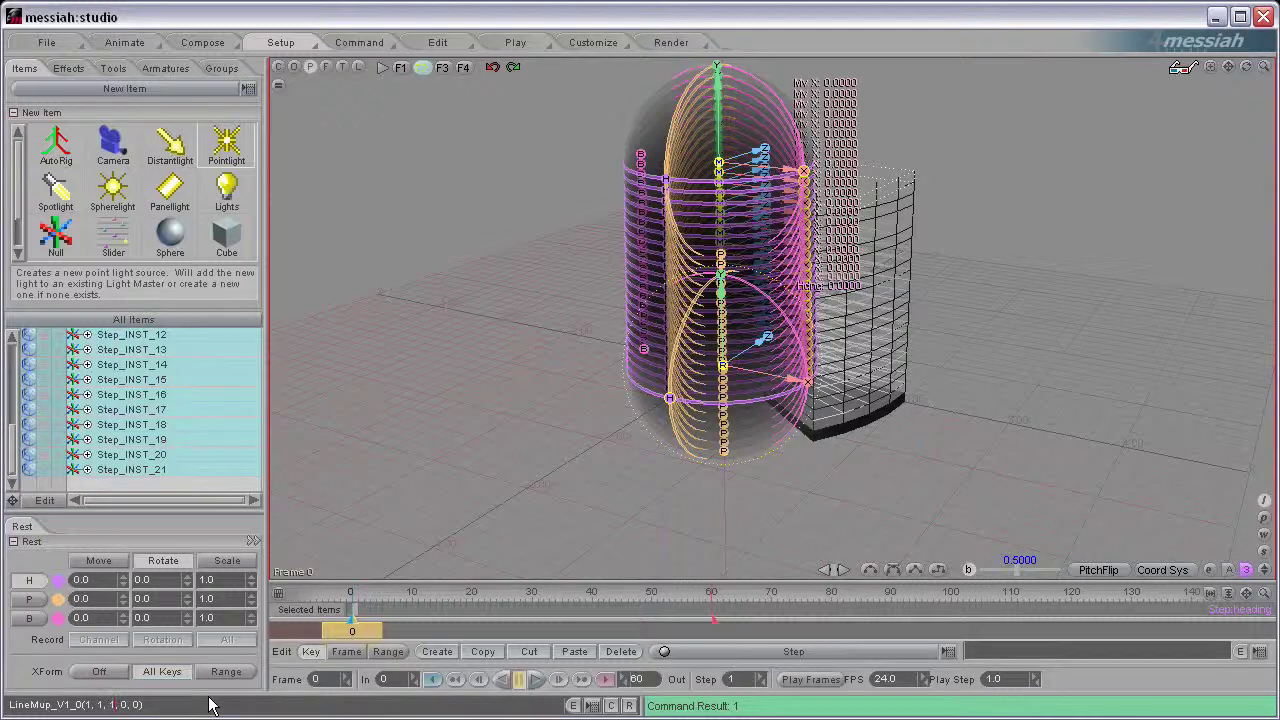
{"action": "left_click", "coordinate": [575, 707]}
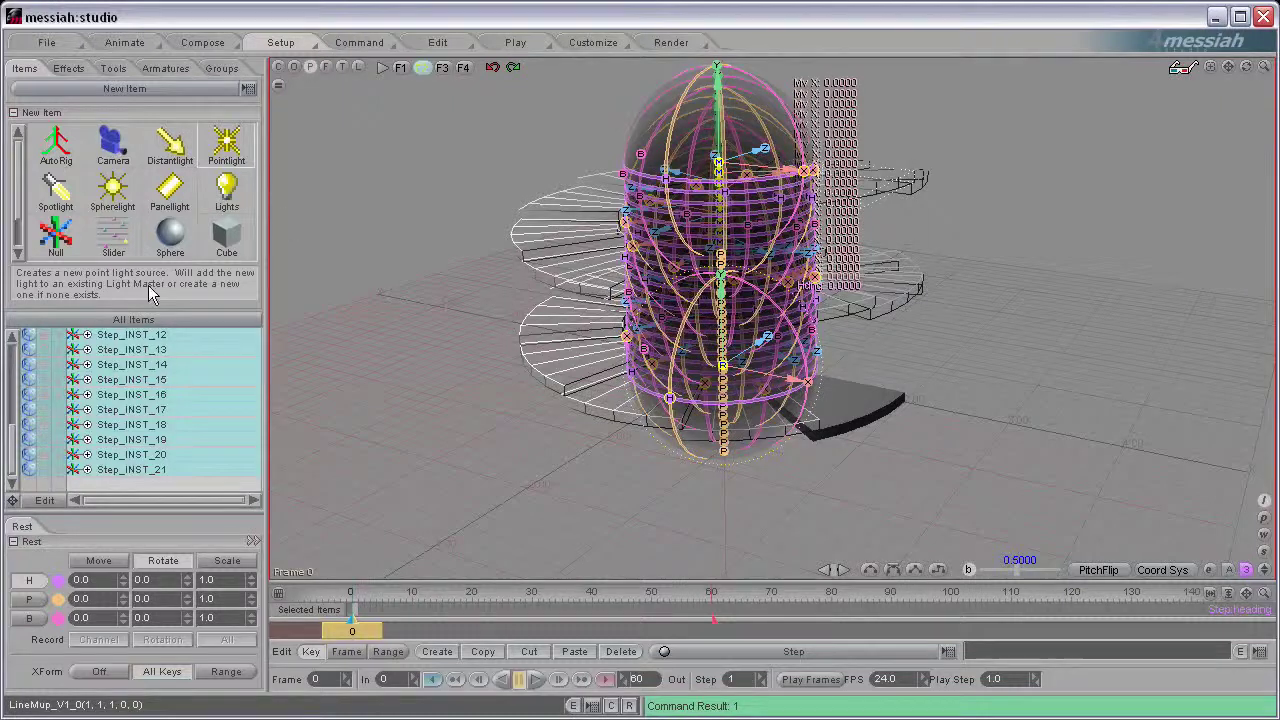
Select only the Step object and examine the spiral staircase from another side
{"action": "scroll", "coordinate": [120, 370], "scroll_direction": "up", "scroll_amount": 5}
{"action": "left_click", "coordinate": [114, 380]}
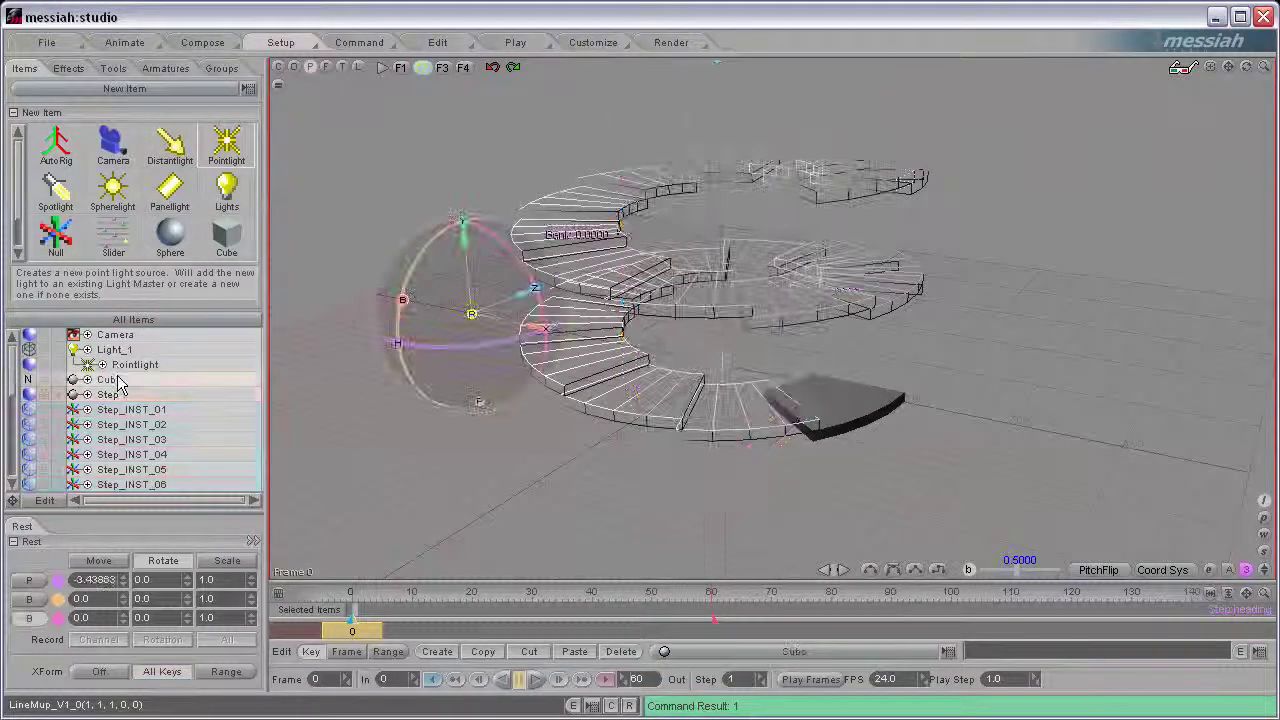
{"action": "left_click", "coordinate": [128, 396]}
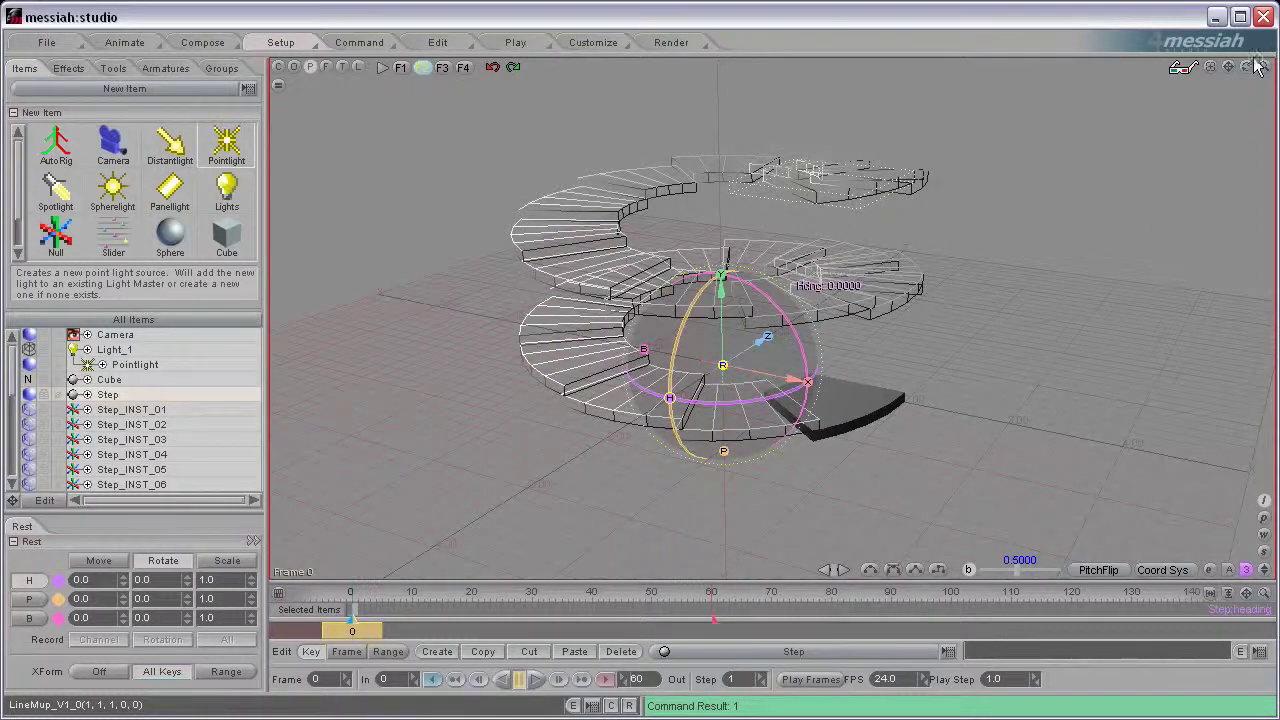
{"action": "left_click_drag", "start_coordinate": [1246, 66], "coordinate": [1183, 68]}
{"action": "middle_click_drag", "start_coordinate": [707, 292], "coordinate": [1250, 318]}
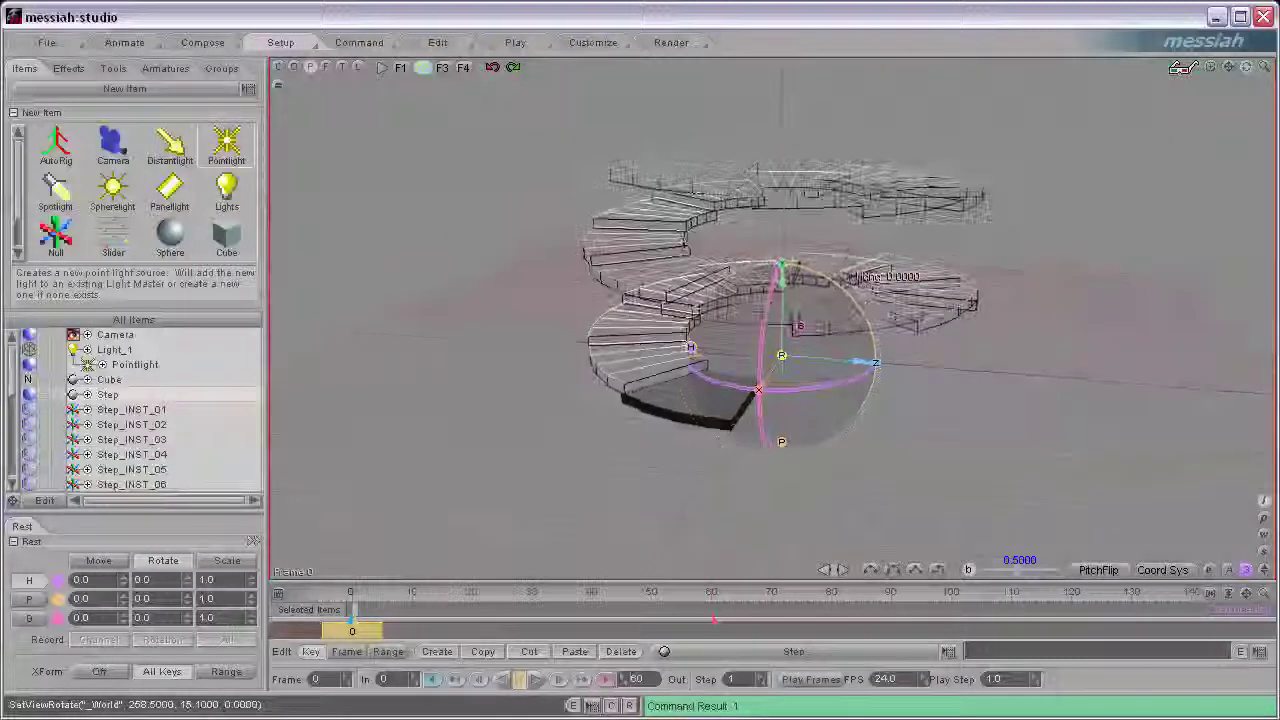
{"action": "left_click_drag", "start_coordinate": [1253, 70], "coordinate": [1248, 70]}
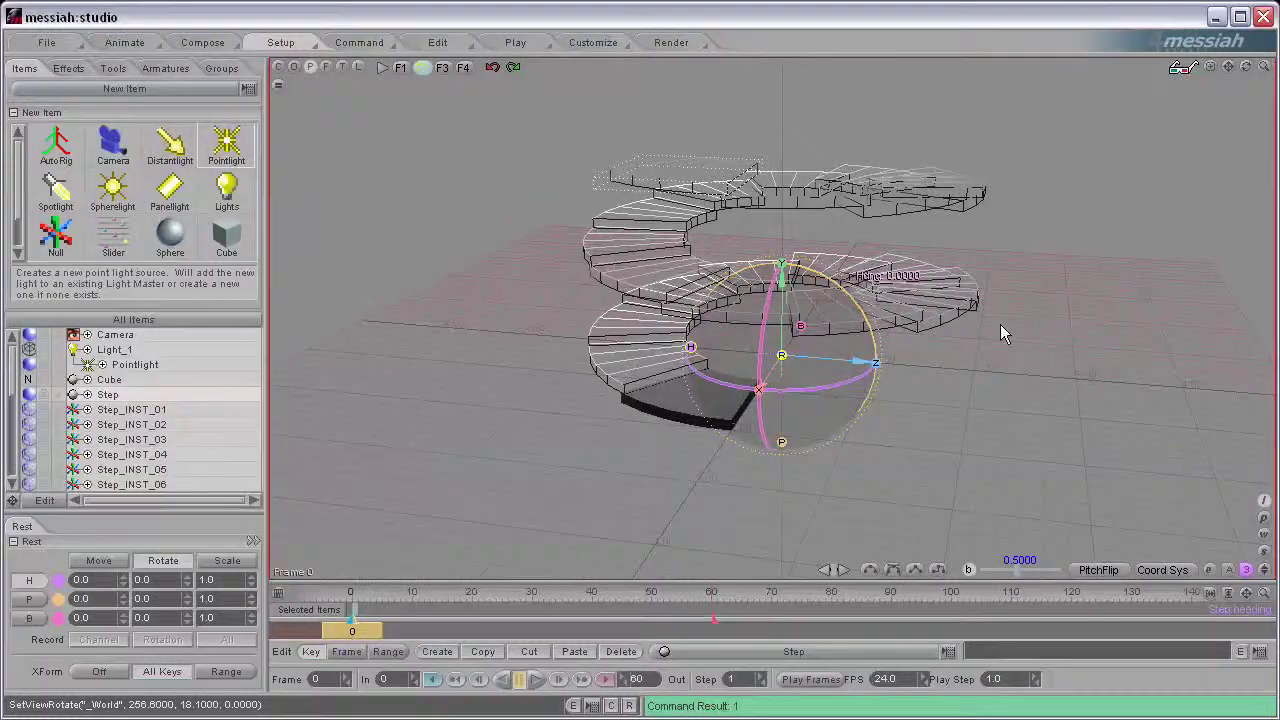